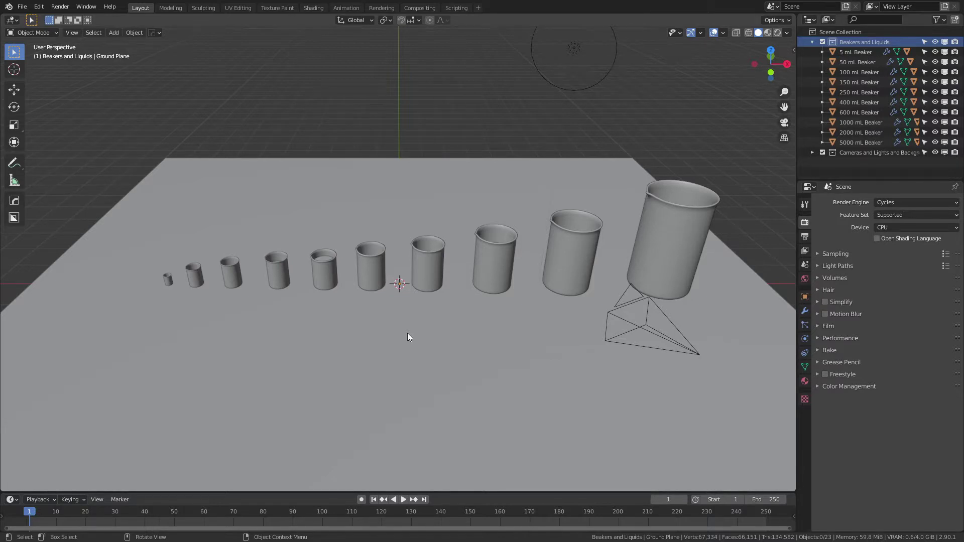
Switch the viewport to Rendered shading and briefly expand the 5 mL Beaker in the Outliner
key(z)
click(402, 280)
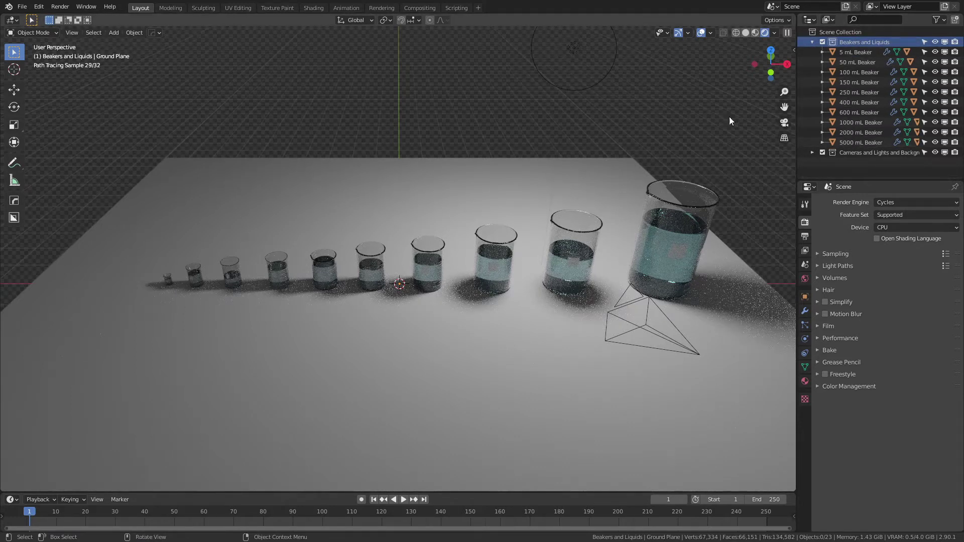
click(821, 51)
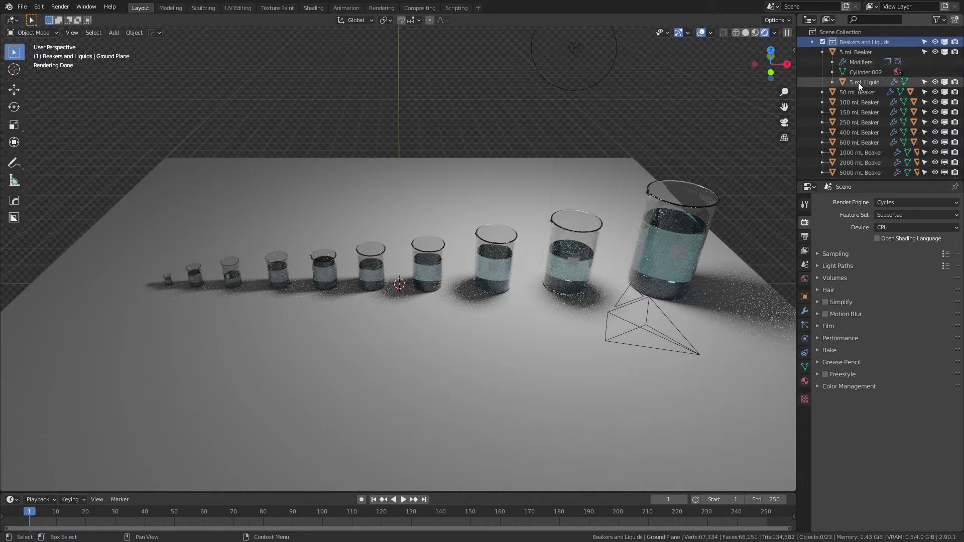
click(822, 52)
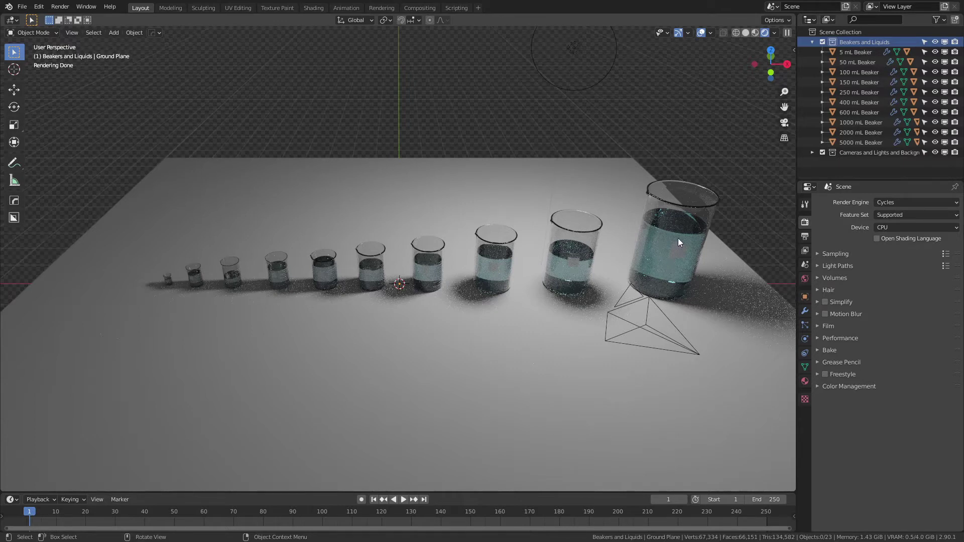
Scale the 5000 mL beaker's liquid along Z to change its height, then deselect it
click(668, 226)
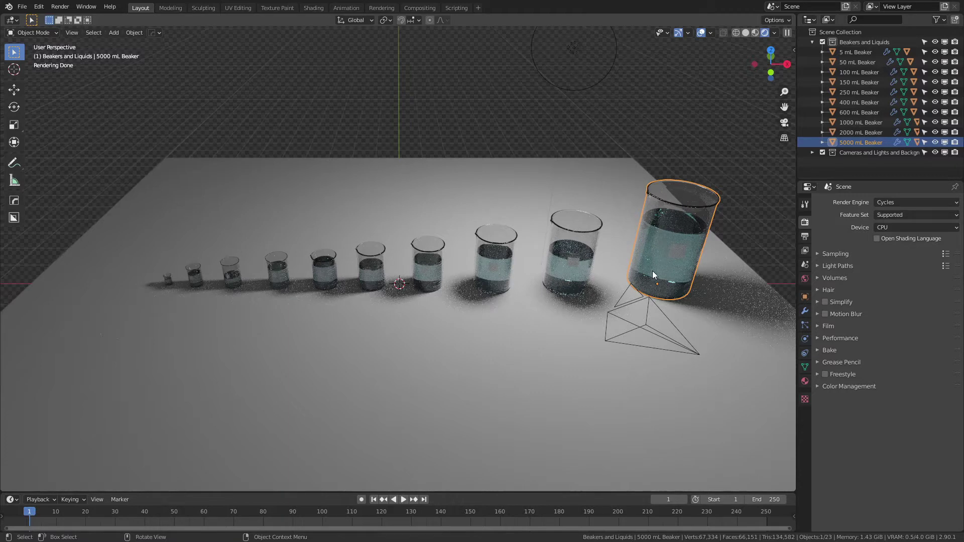
click(664, 239)
key(s)
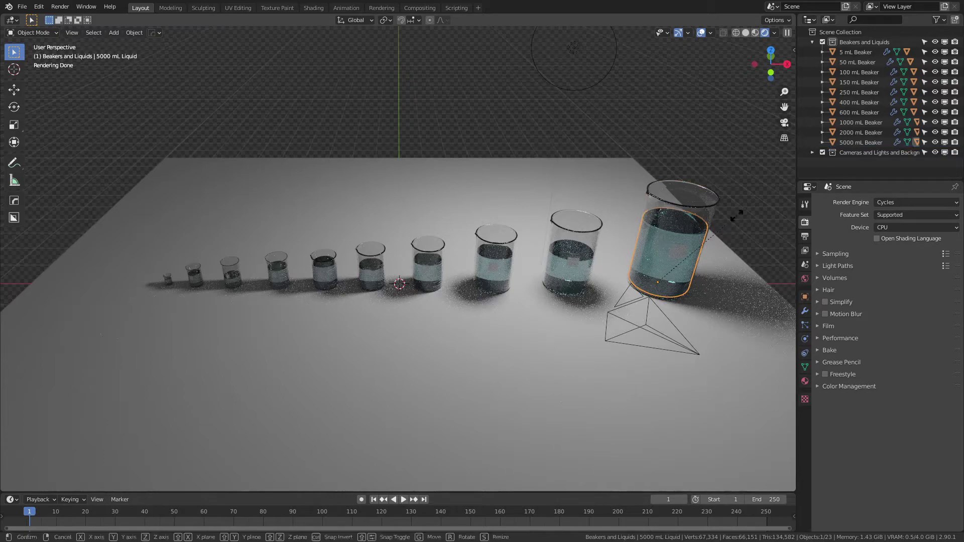
key(z)
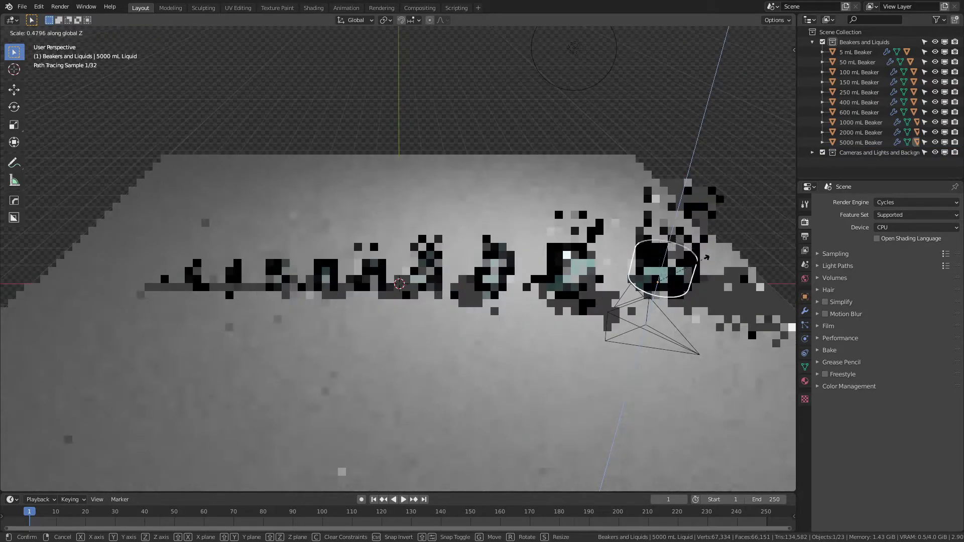
mouse_move(732, 216)
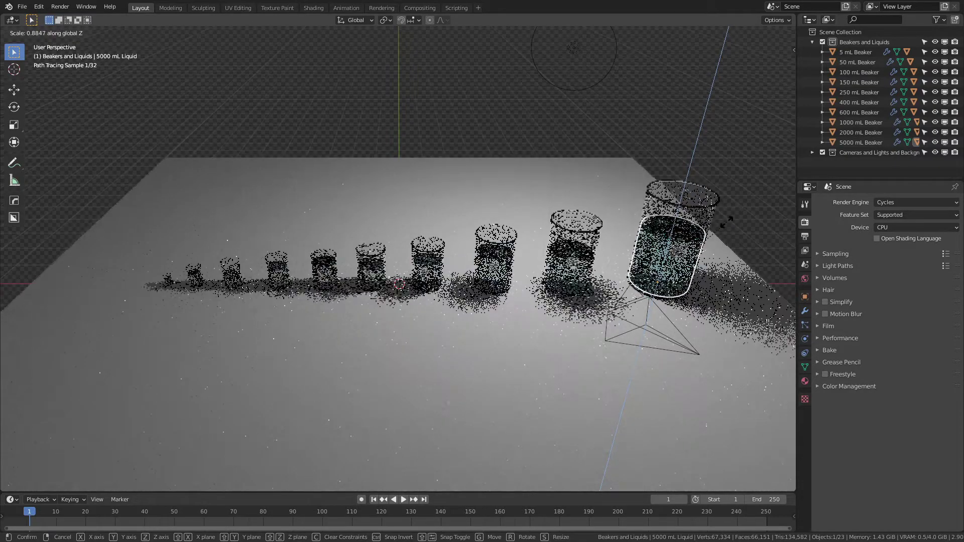
click(725, 225)
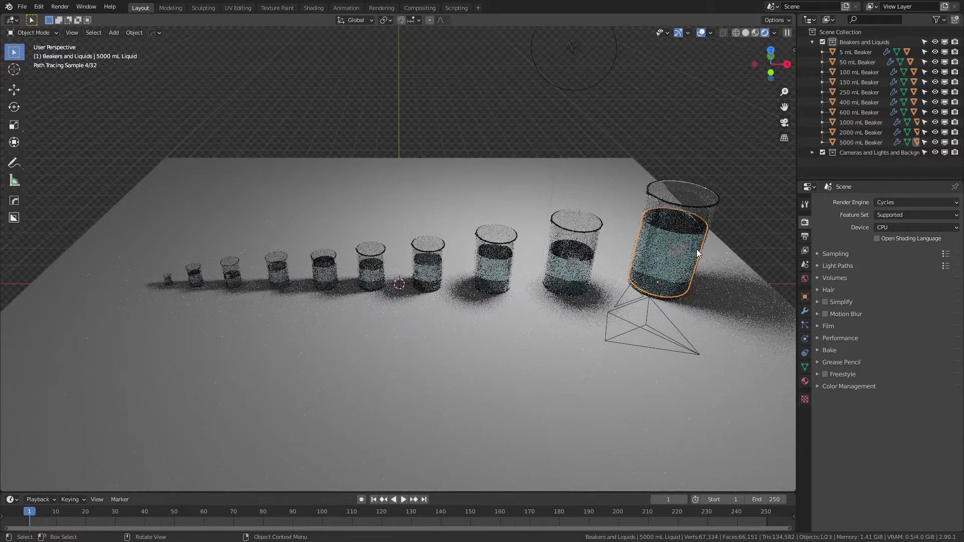
click(745, 234)
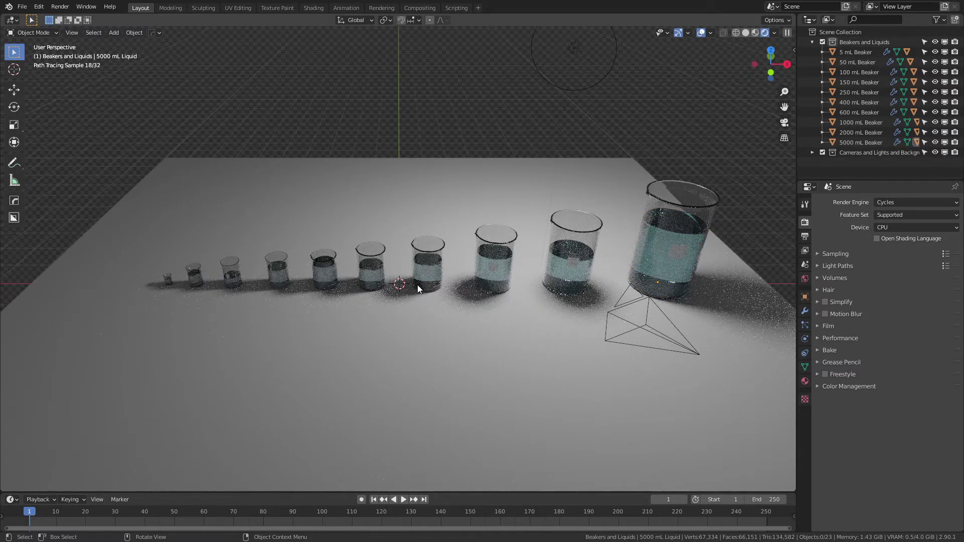
Select and frame the 250 mL beaker, then toggle into Edit Mode and back
scroll(418, 285, up, 6)
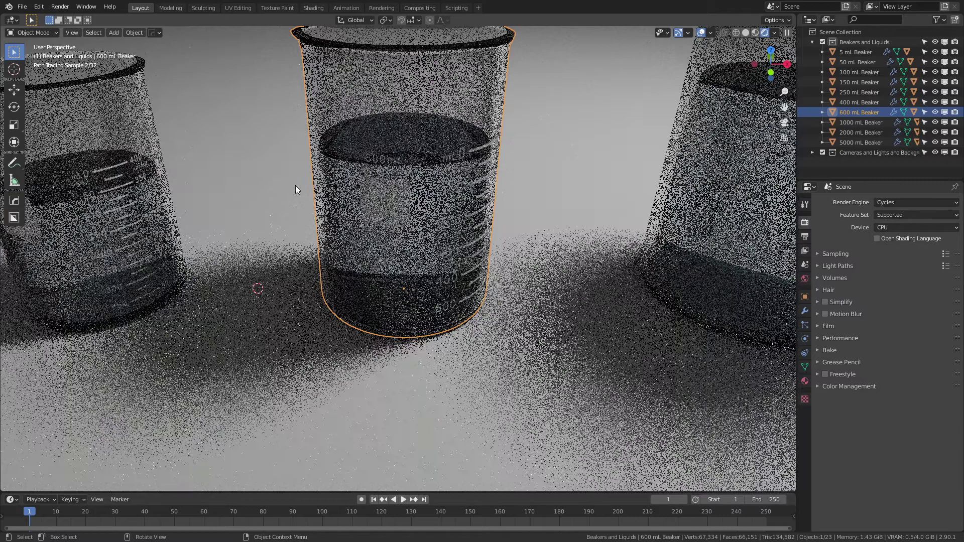
mouse_move(295, 185)
middle_down()
mouse_move(282, 195)
mouse_move(401, 185)
mouse_move(327, 188)
middle_up()
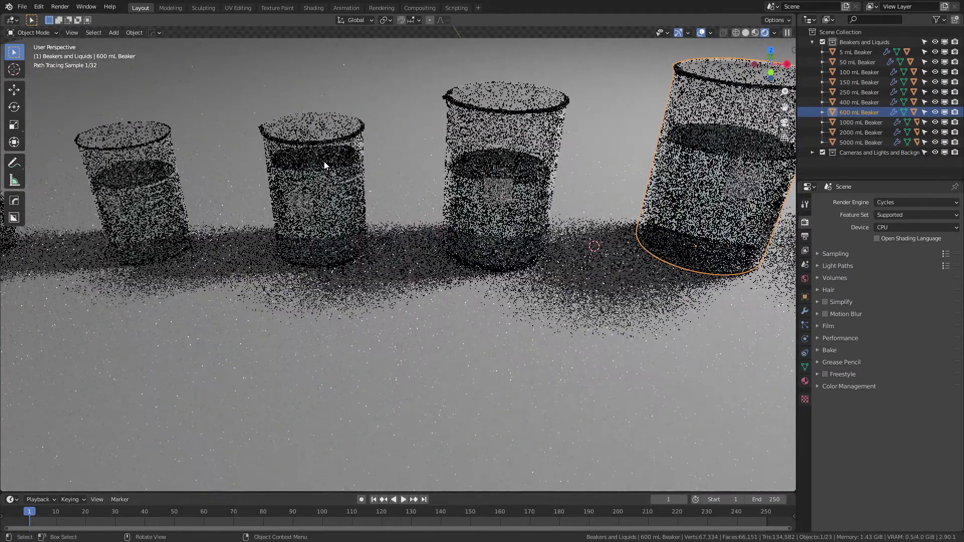
click(326, 166)
key(KP_Decimal)
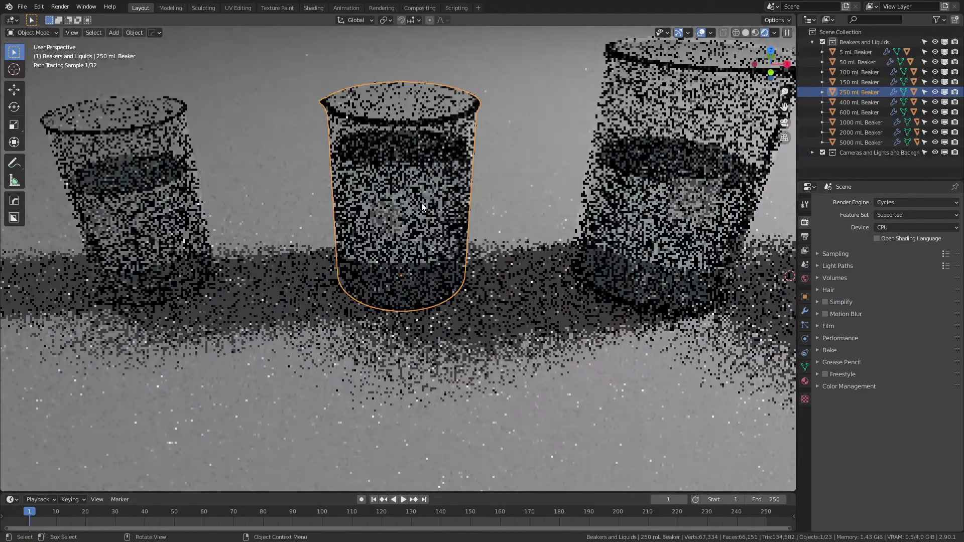
scroll(437, 193, down, 5)
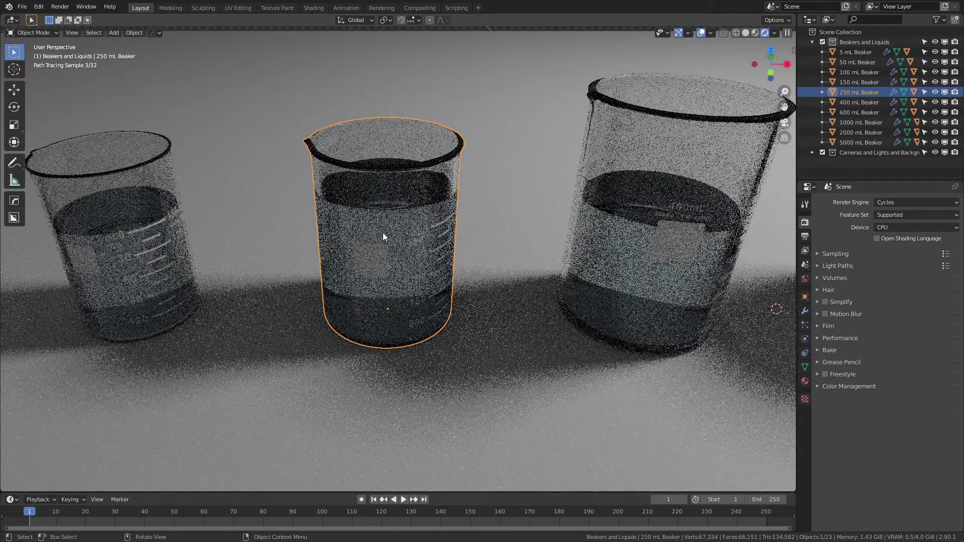
key(Tab)
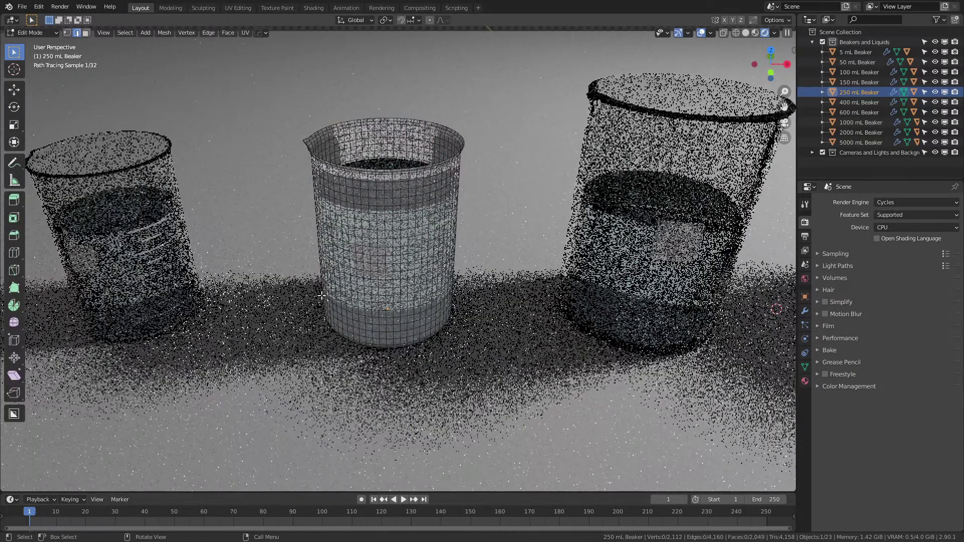
key(Tab)
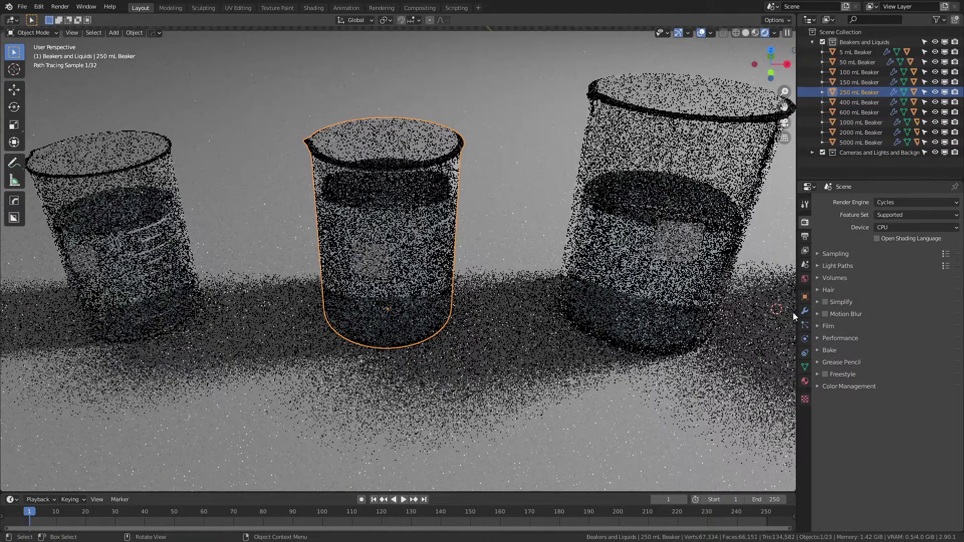
Show the 250 mL beaker's Solidify and Subdivision modifiers, peeking at Solidify's Materials subpanel
click(805, 310)
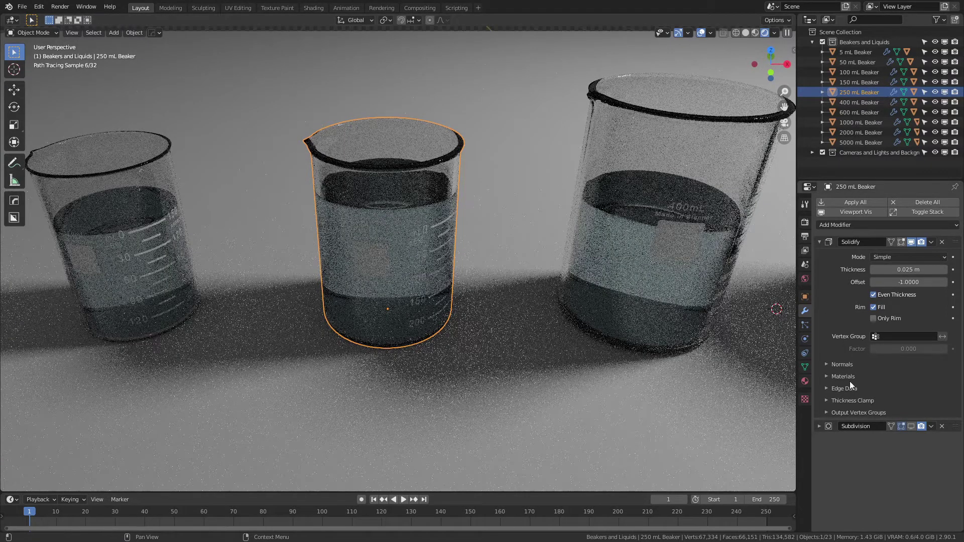
click(833, 376)
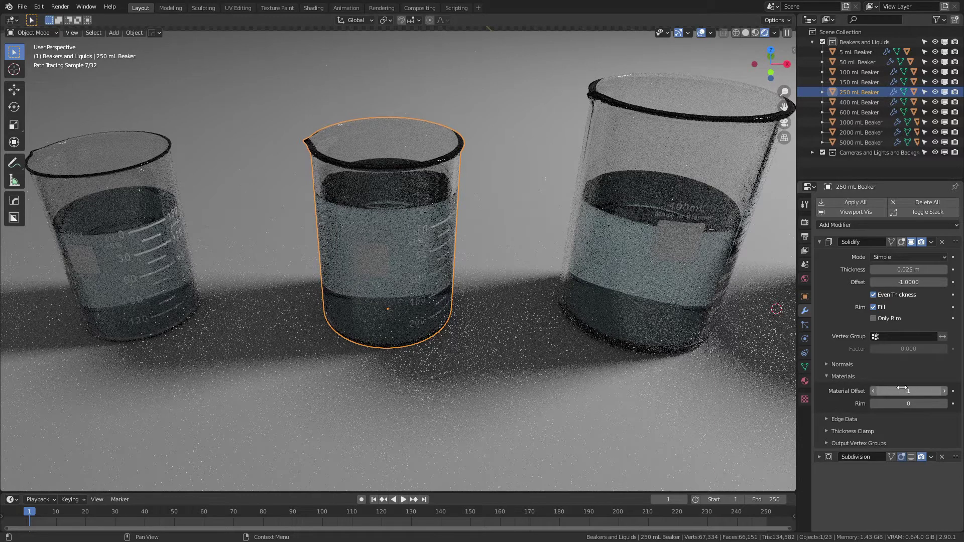
click(825, 376)
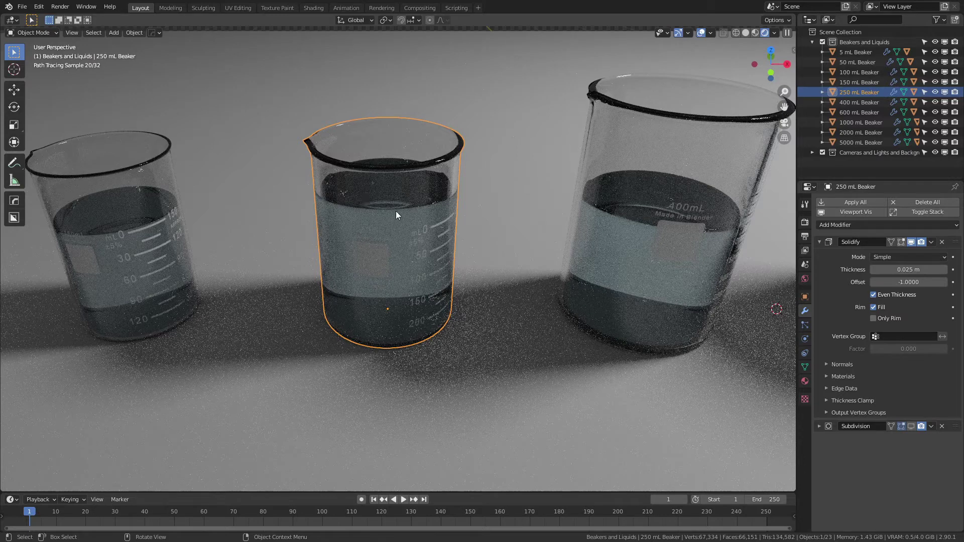
Show the beaker's 250 mL Beaker and Base Glass material slots and zoom onto the beaker
click(804, 381)
middle_drag(390, 262, 438, 192)
scroll(422, 189, up, 5)
scroll(391, 182, up, 3)
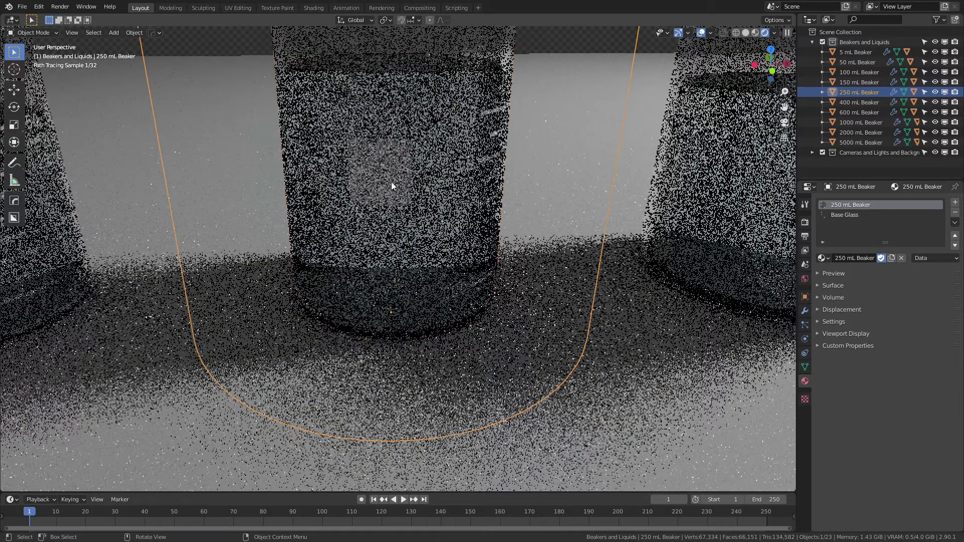
scroll(390, 191, down, 3)
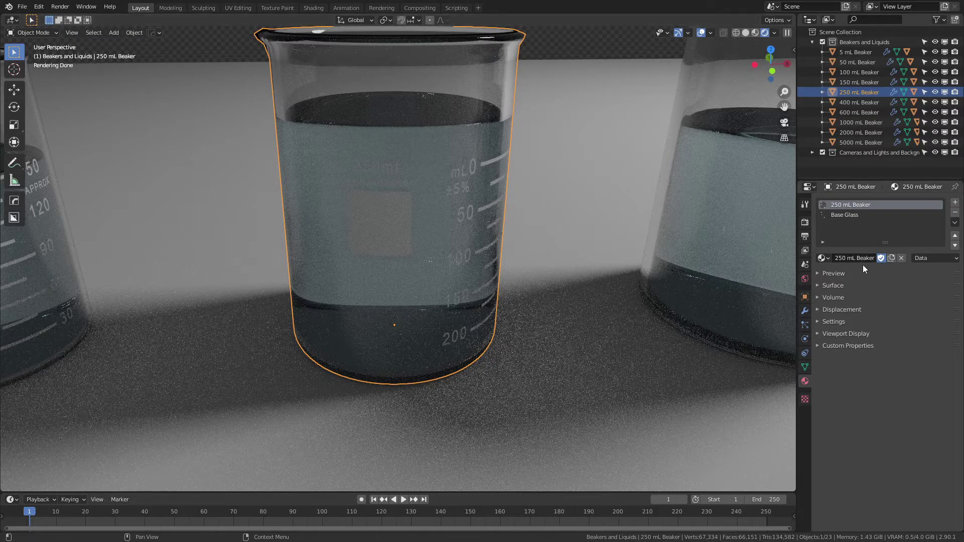
Reselect the 250 mL Beaker slot and expand its first Principled BSDF instead of the second
click(848, 215)
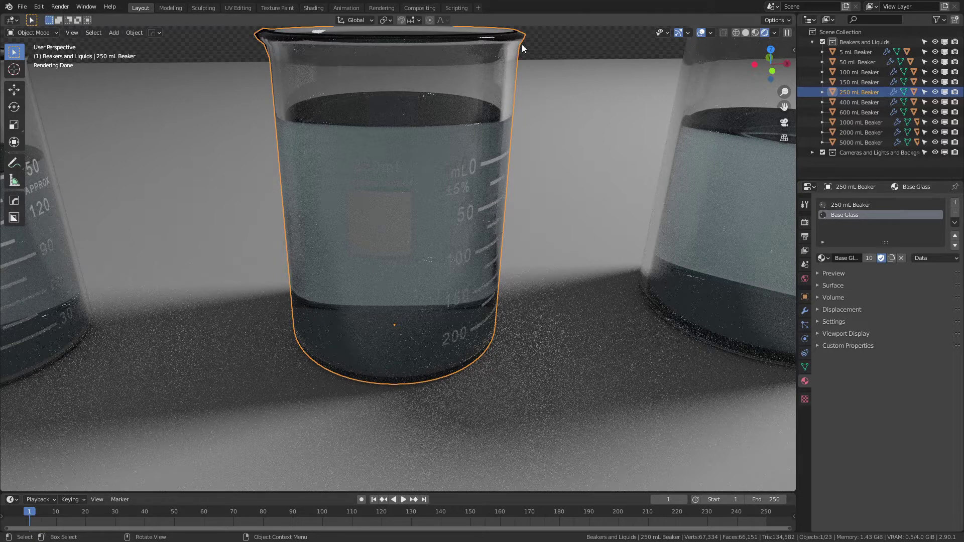
click(861, 205)
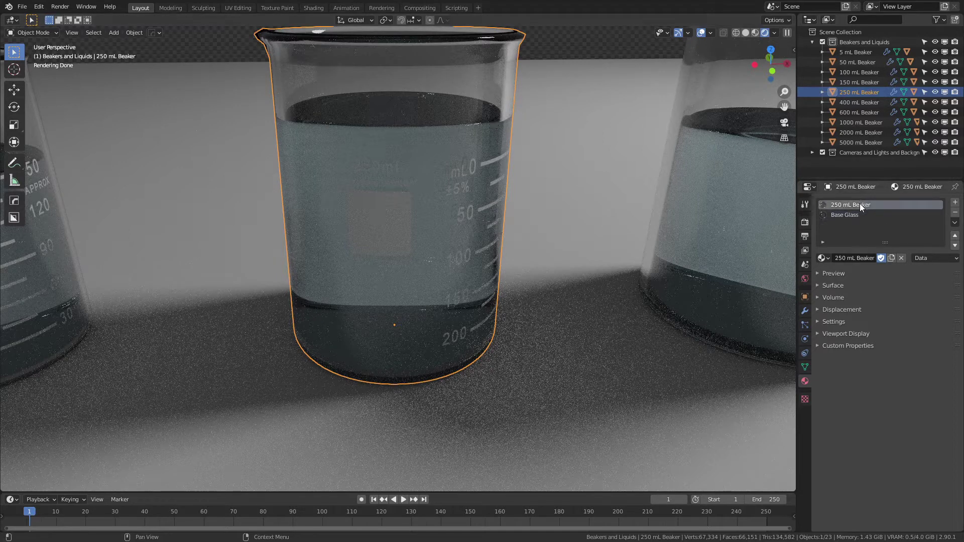
click(819, 284)
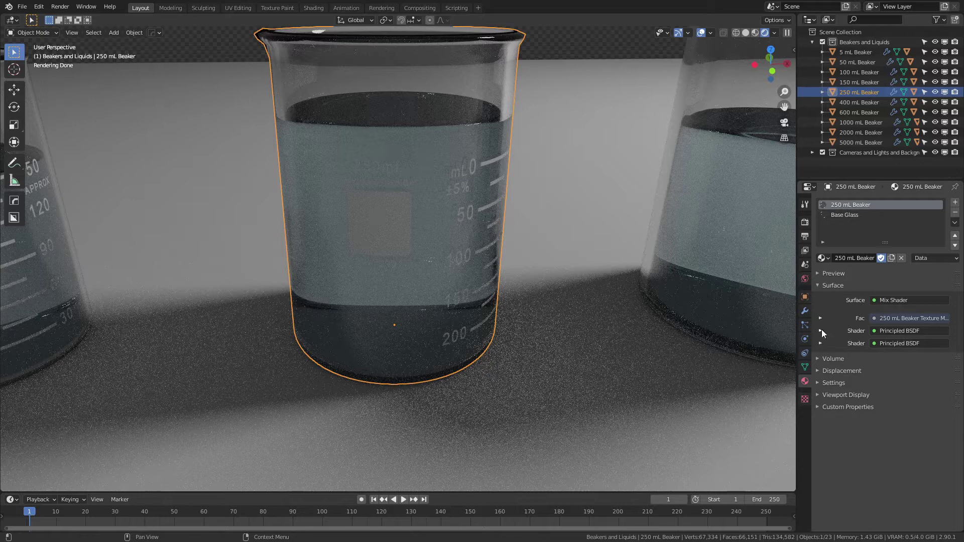
click(821, 343)
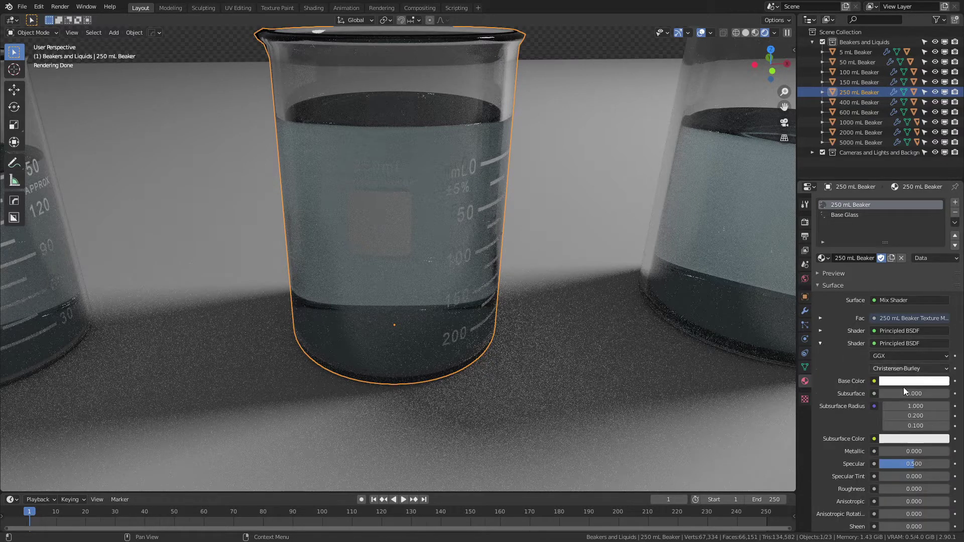
scroll(914, 406, down, 4)
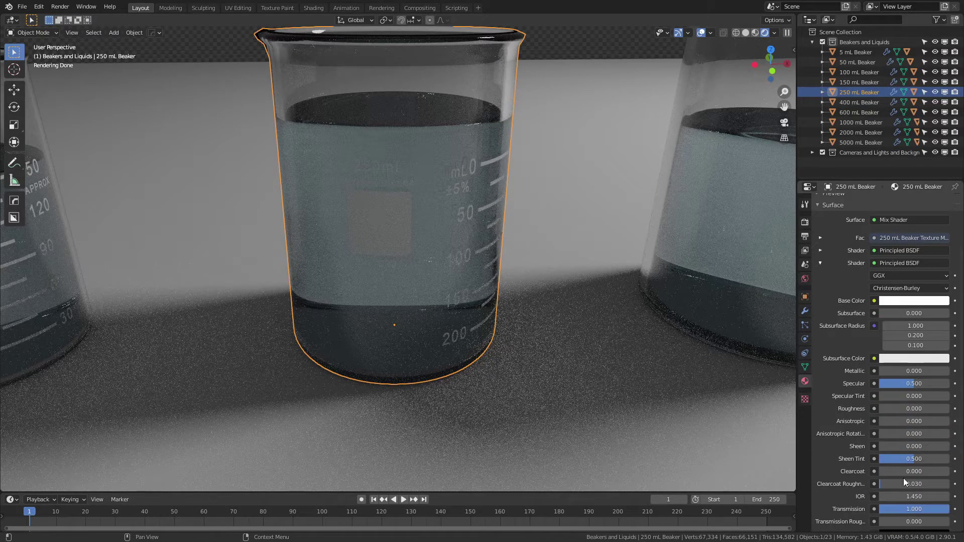
click(820, 262)
click(820, 331)
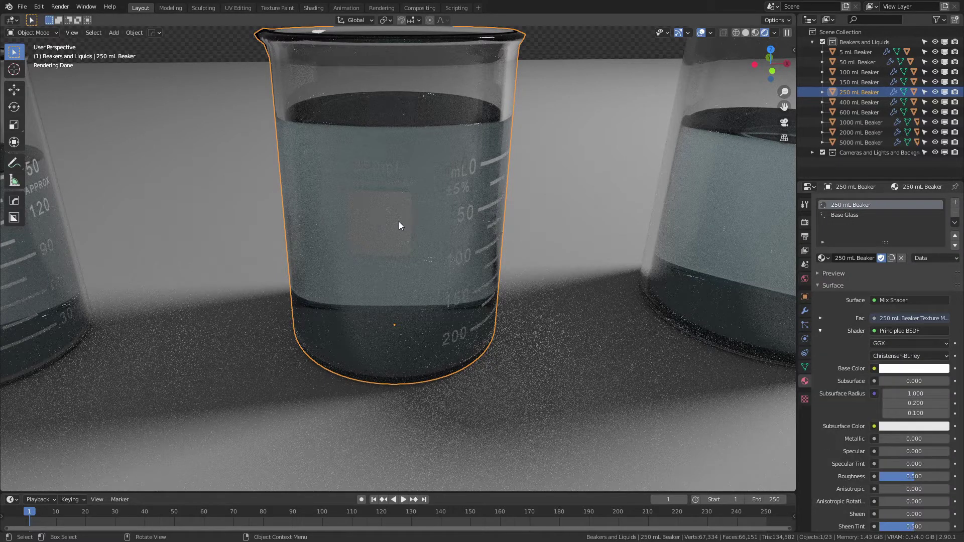
Preview the markings with a black Base Color, then a saturated blue (H 0.632)
click(896, 371)
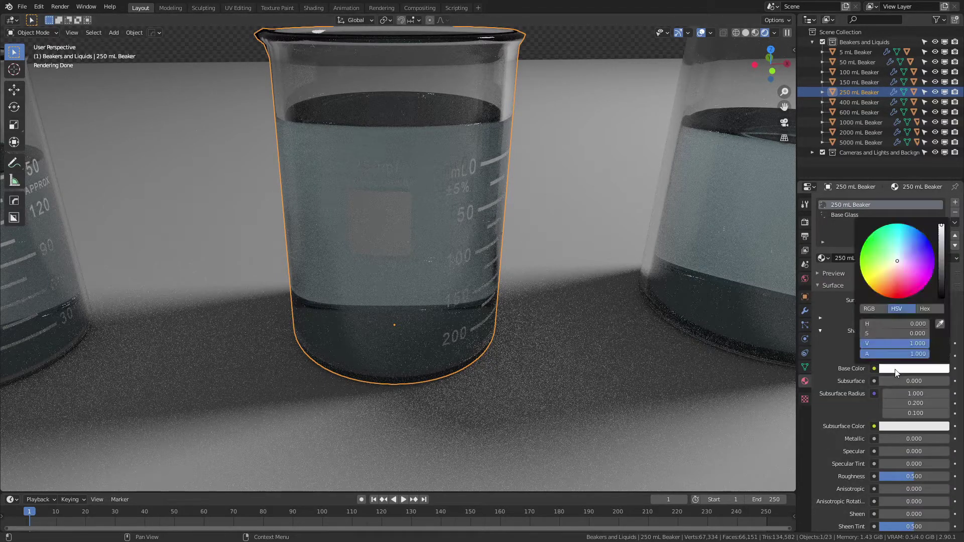
drag(941, 236, 942, 297)
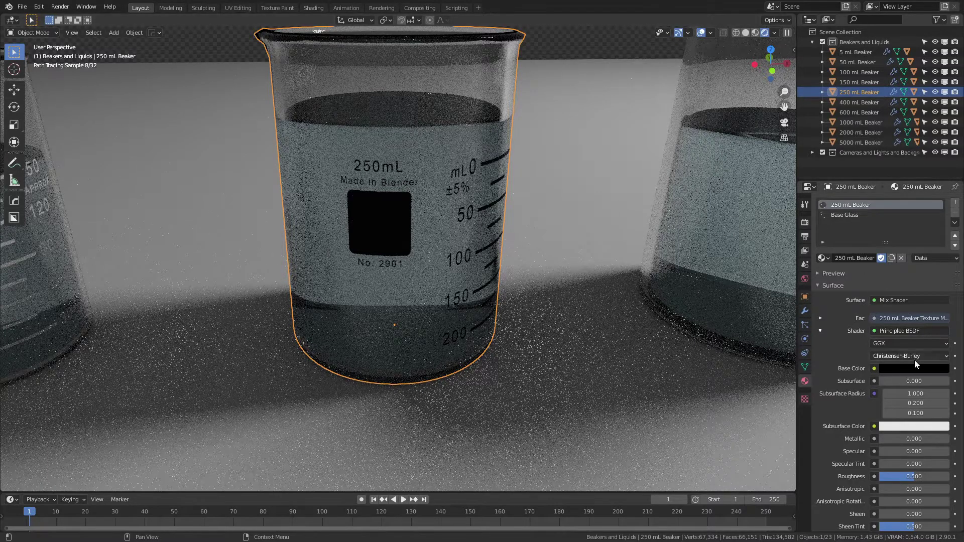
click(902, 369)
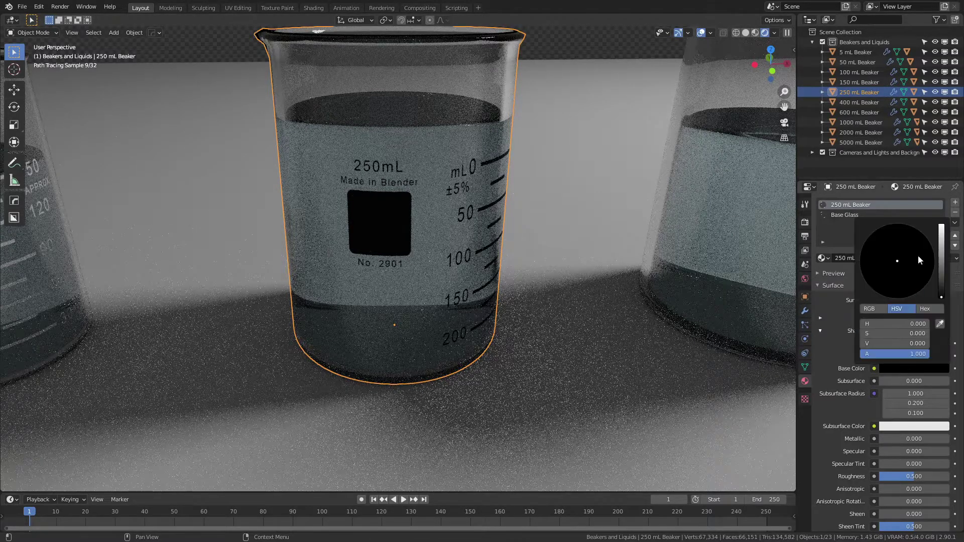
drag(938, 241, 940, 224)
click(924, 236)
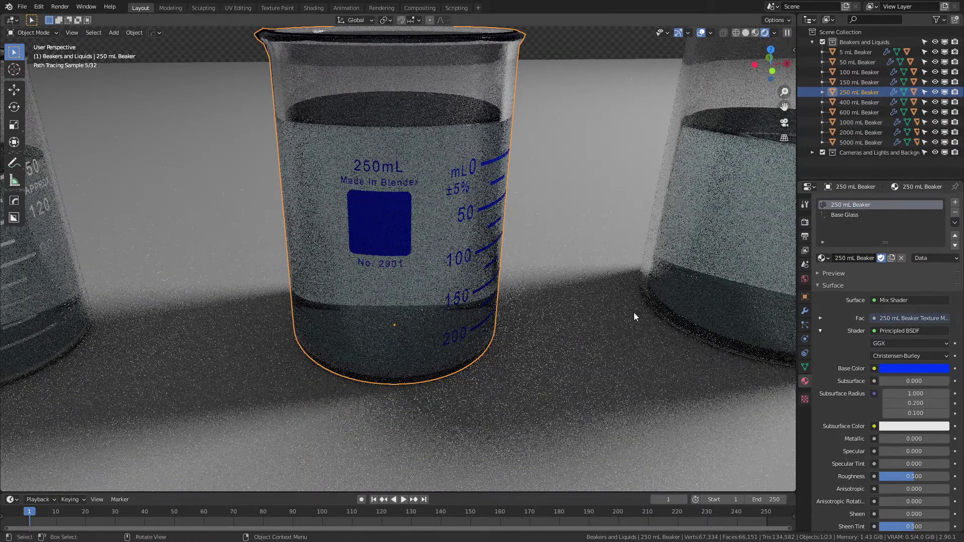
Set the markings' Base Color back to white
click(916, 369)
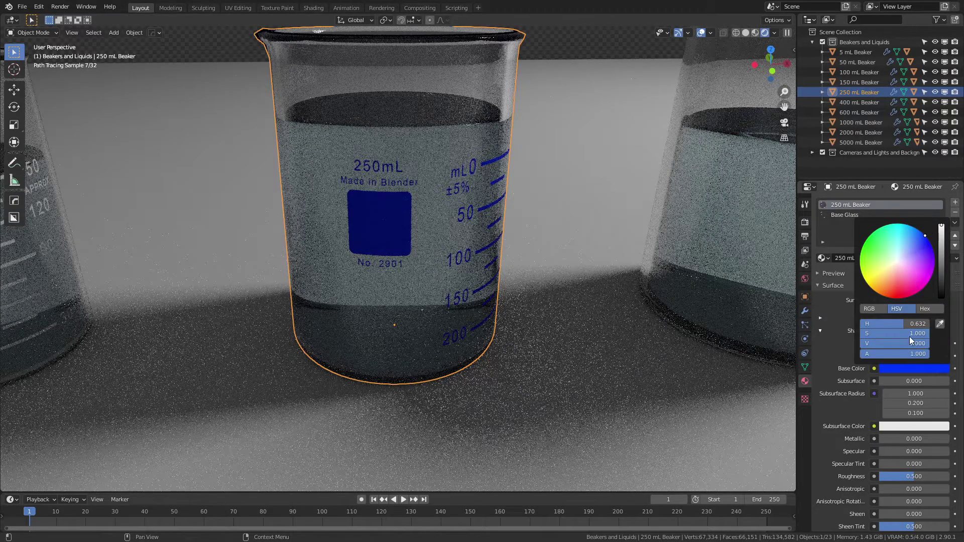
drag(893, 333, 863, 333)
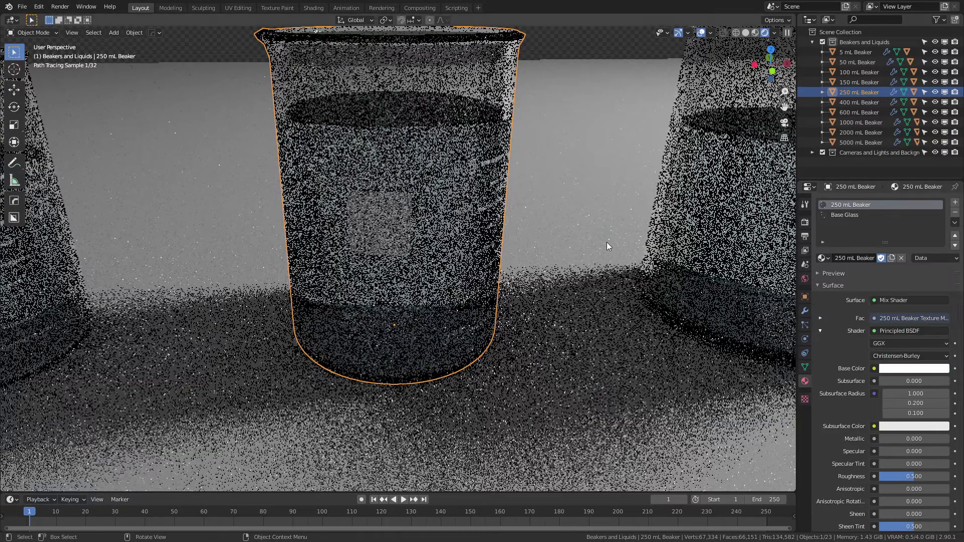
scroll(607, 242, down, 10)
scroll(605, 242, down, 1)
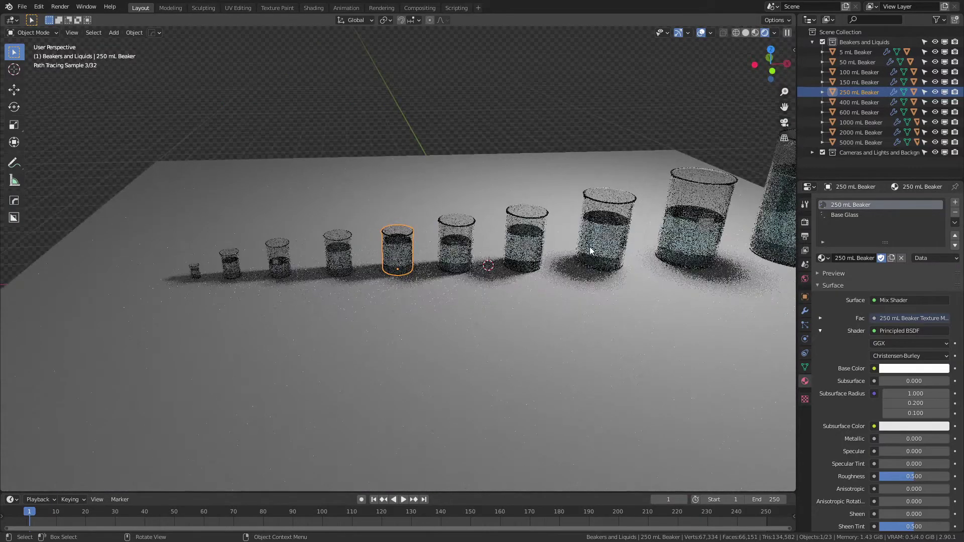
Split the viewport and make the left area a Shader Editor showing the beaker's nodes, sidebar hidden
mouse_move(2, 489)
mouse_down()
mouse_move(211, 436)
mouse_move(339, 434)
mouse_up()
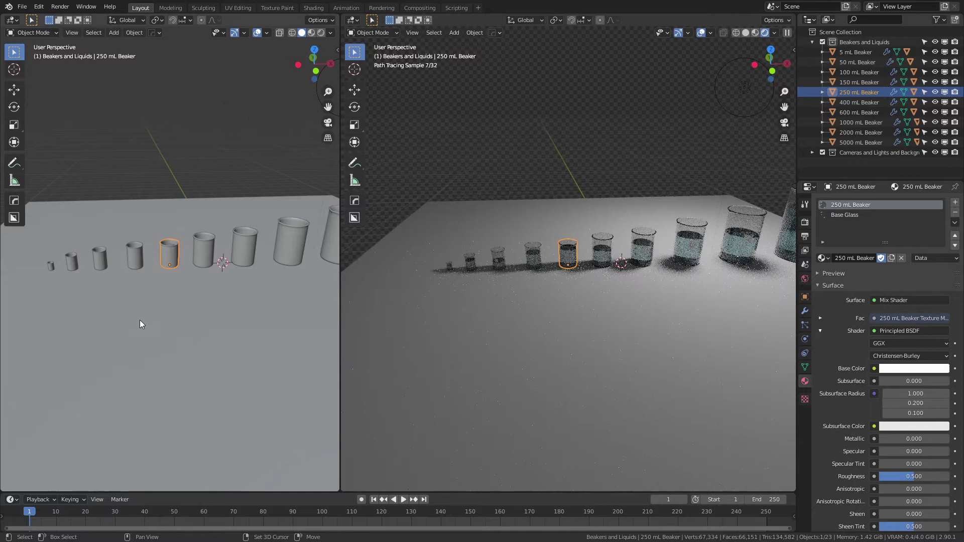
key(shift+F3)
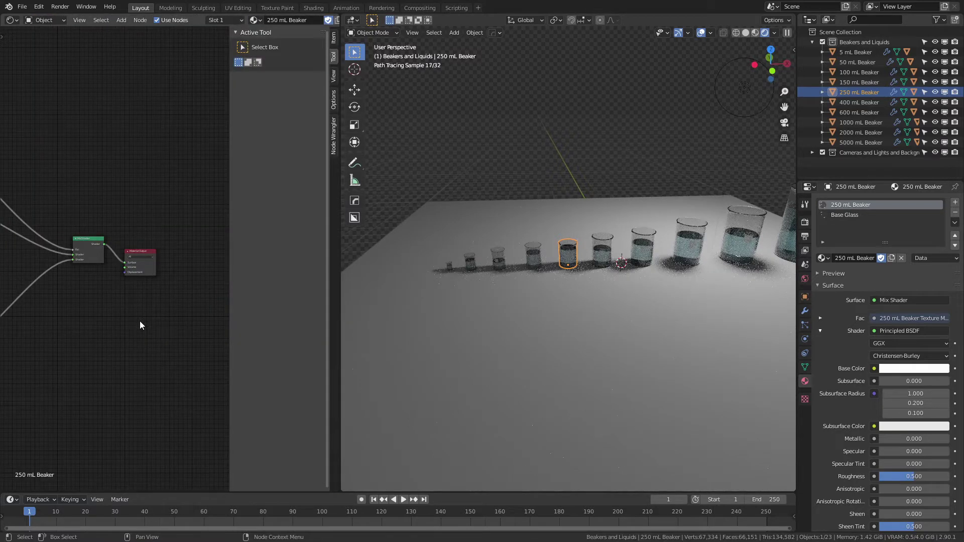
key(n)
scroll(144, 318, up, 3)
middle_drag(144, 318, 41, 318)
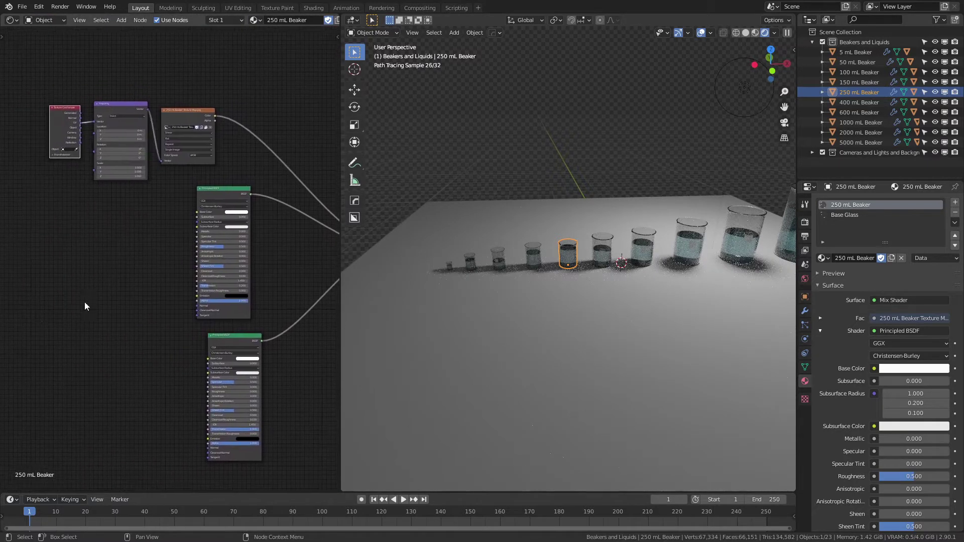
scroll(231, 288, up, 1)
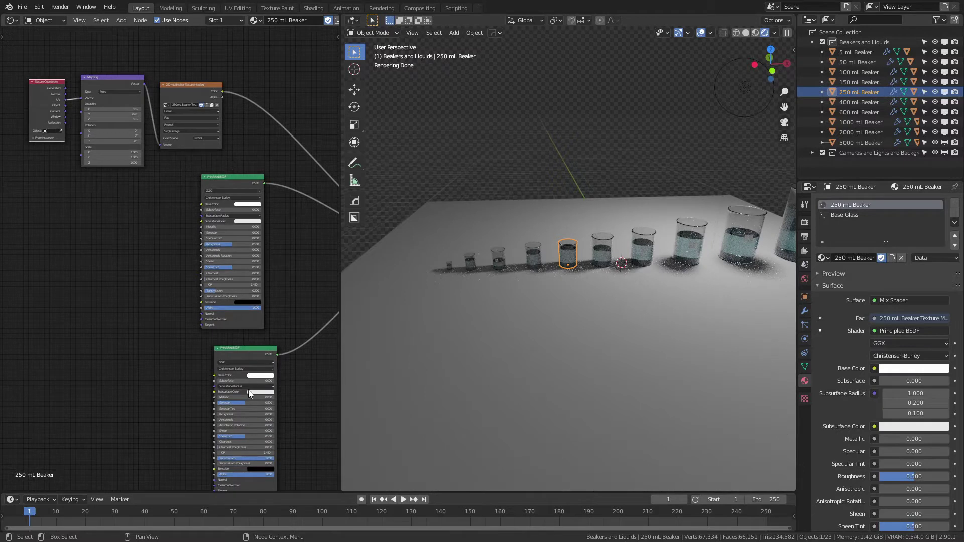
drag(236, 348, 227, 346)
click(231, 176)
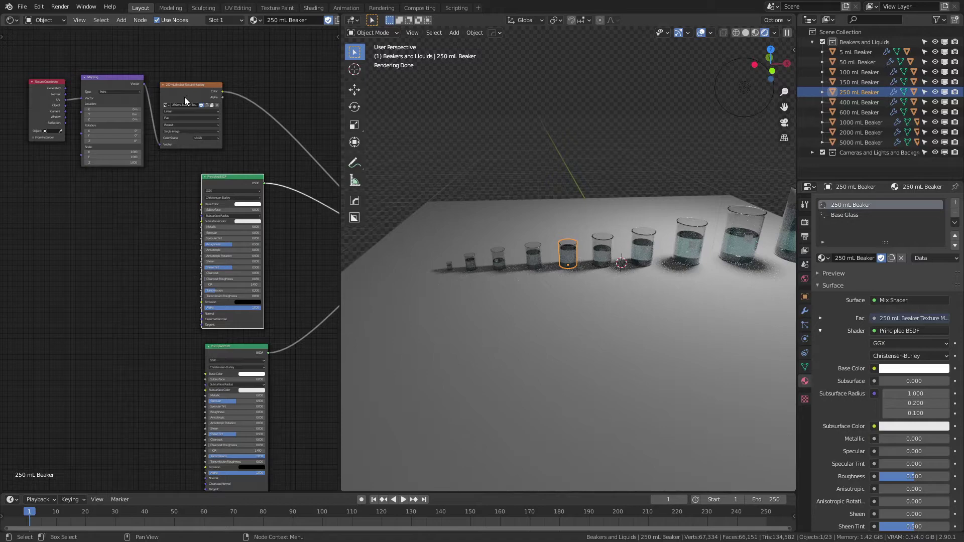
Split the Shader Editor into two stacked node editors
drag(1, 489, 4, 228)
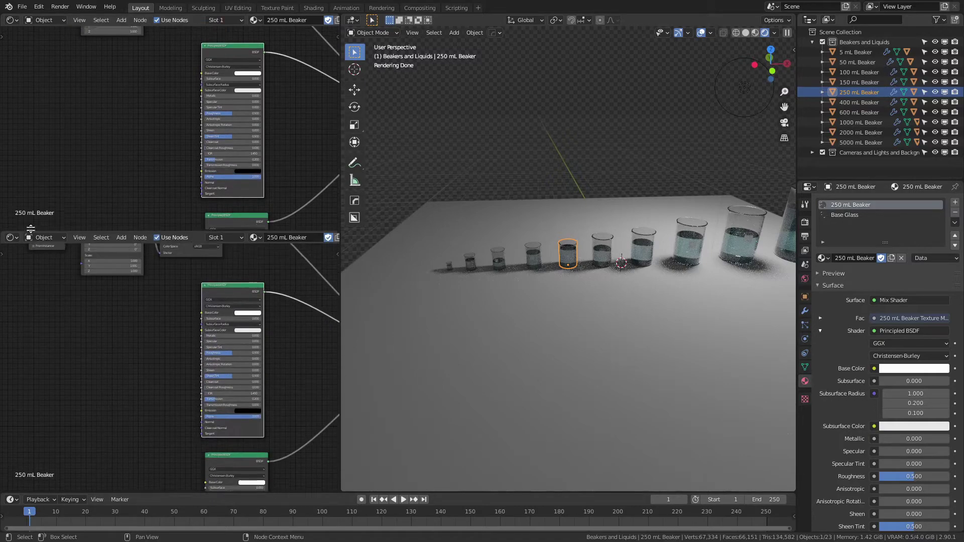
scroll(561, 267, up, 6)
scroll(562, 267, up, 10)
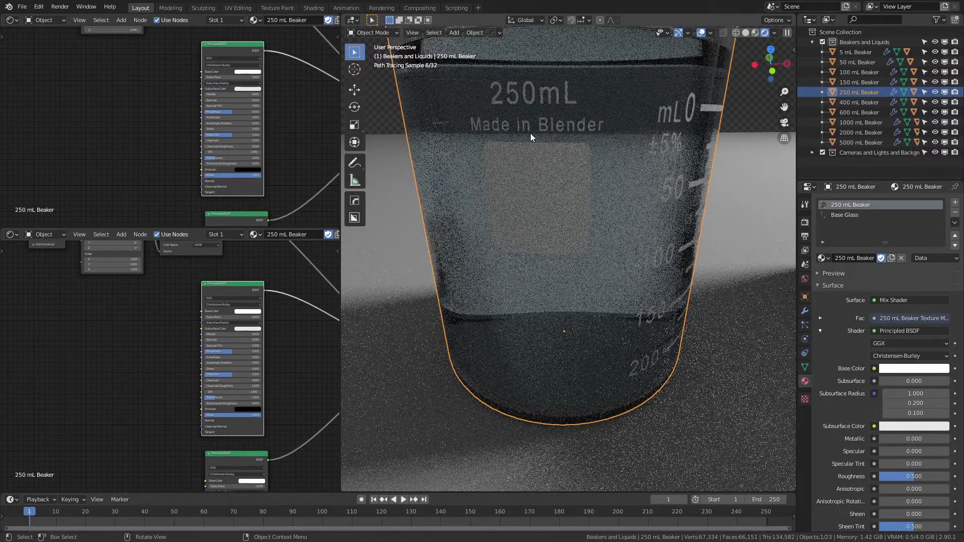
Make the lower area a UV Editor and select the whole beaker mesh in Edit Mode
click(10, 234)
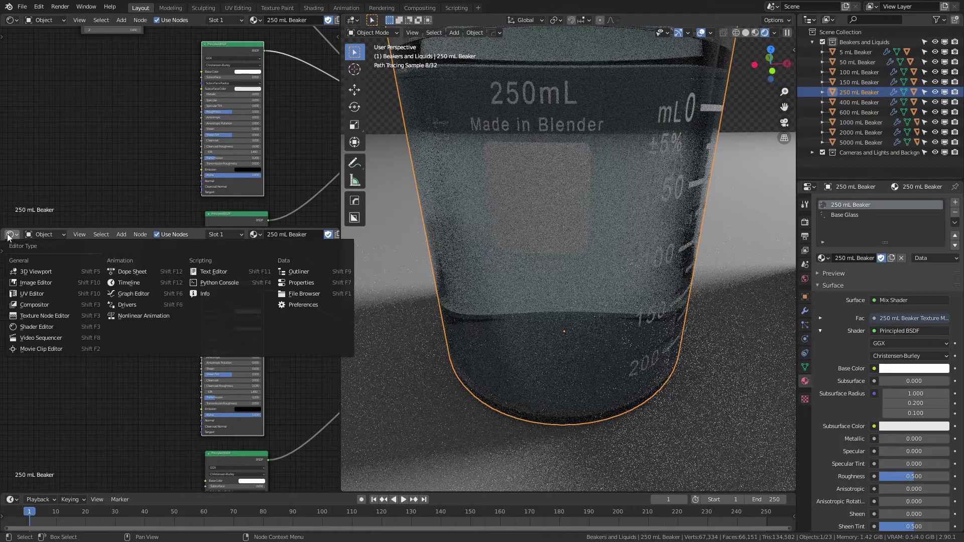
click(70, 300)
scroll(562, 194, down, 4)
key(Tab)
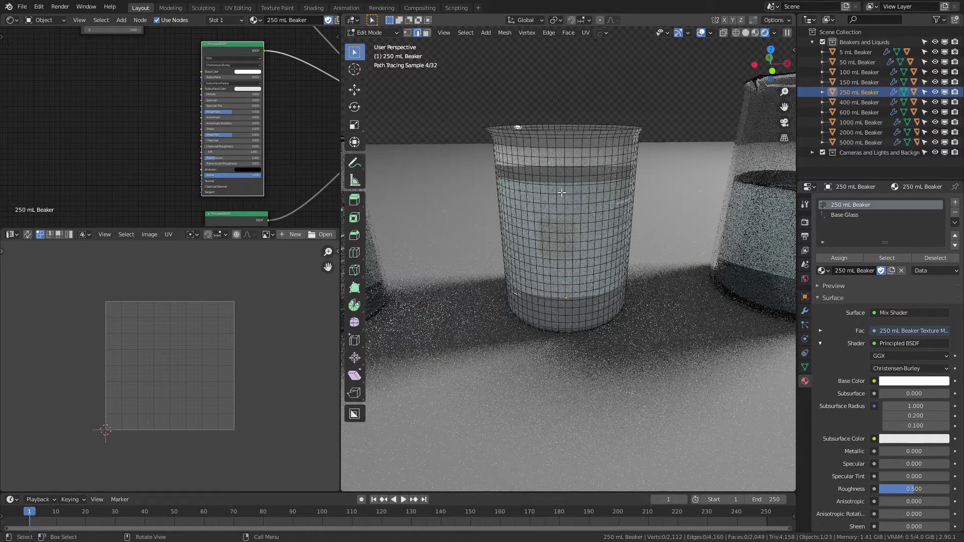
key(a)
scroll(151, 360, down, 4)
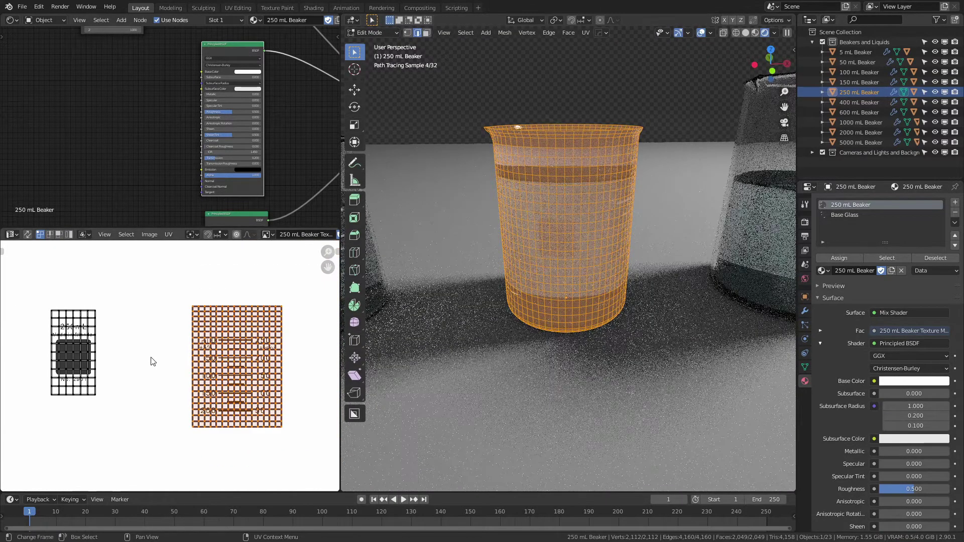
middle_drag(226, 301, 261, 272)
scroll(173, 364, down, 2)
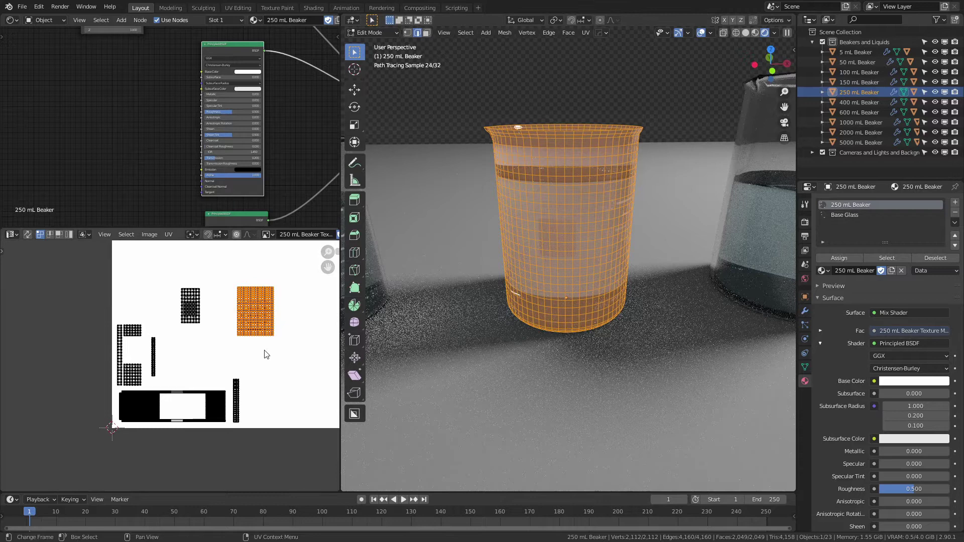
Deselect all UVs and pick only the small linked island near the texture's top
click(233, 352)
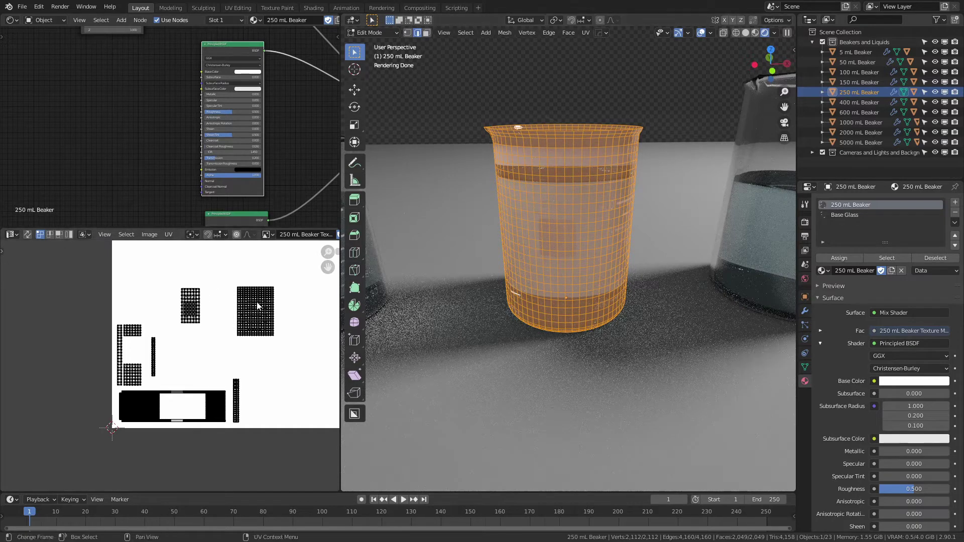
key(l)
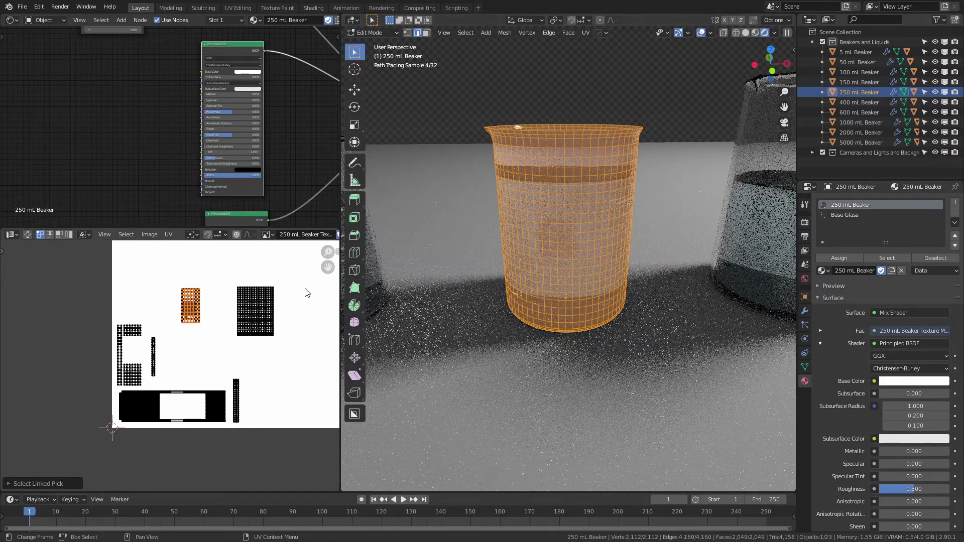
scroll(304, 290, up, 2)
scroll(552, 238, up, 5)
scroll(552, 238, down, 4)
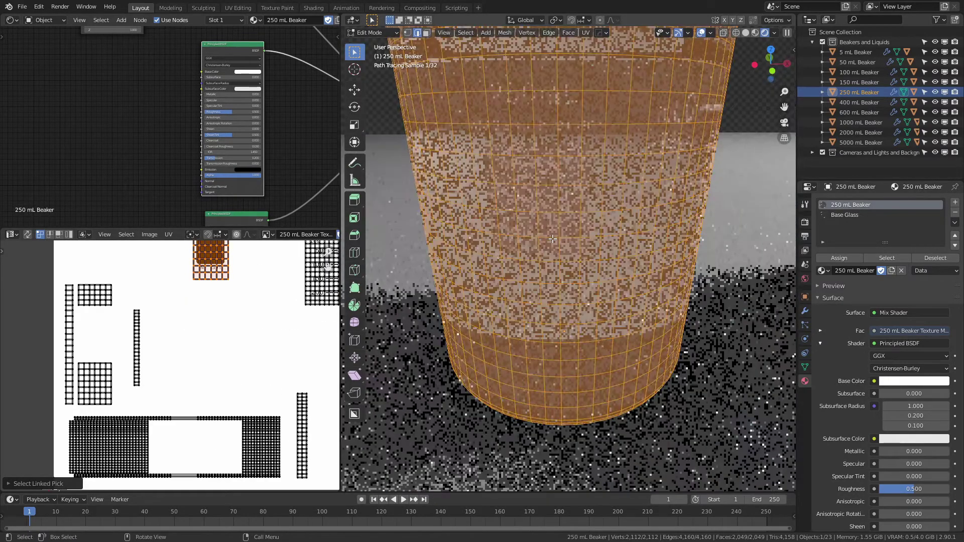
Set the 250 mL beaker's base colour to black and widen its UV label island along X
click(247, 72)
drag(281, 86, 282, 121)
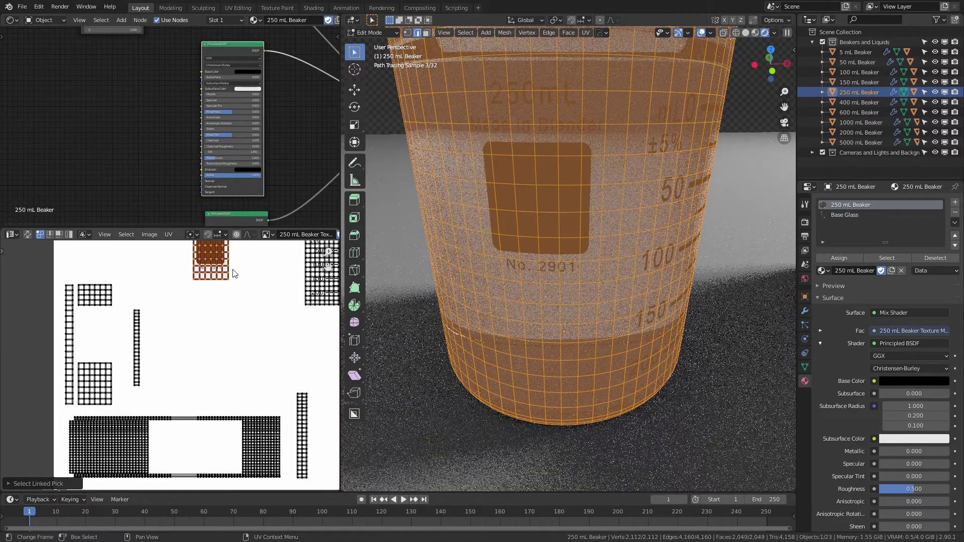
middle_drag(237, 289, 229, 327)
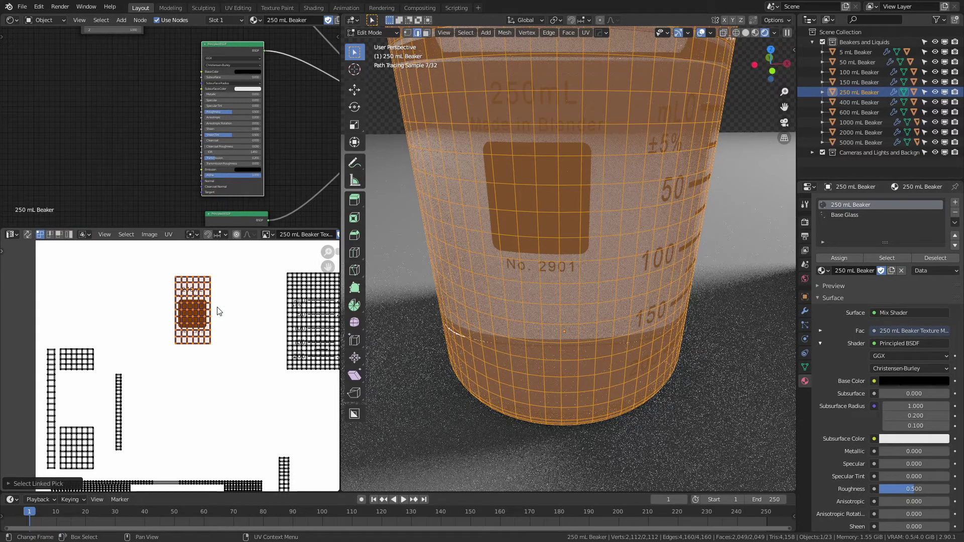
key(s)
key(y)
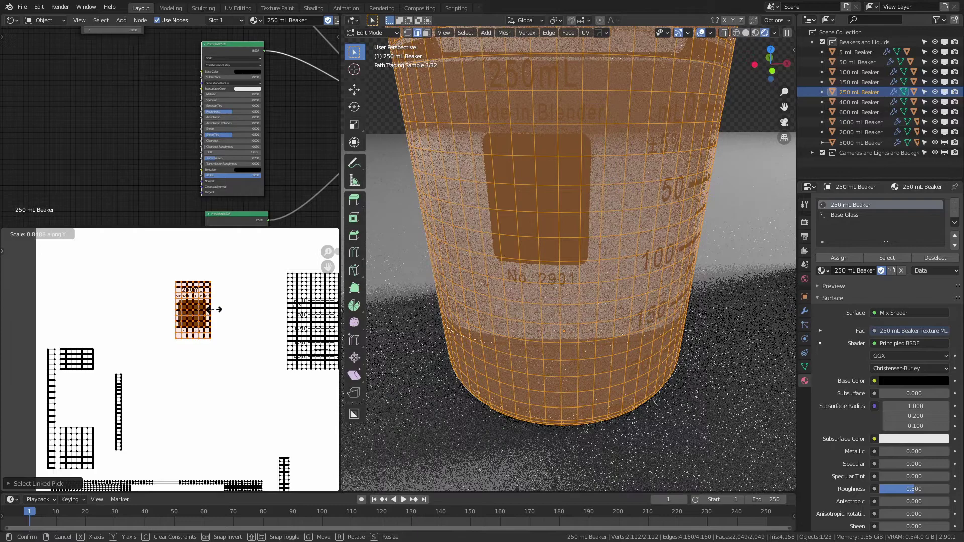
key(x)
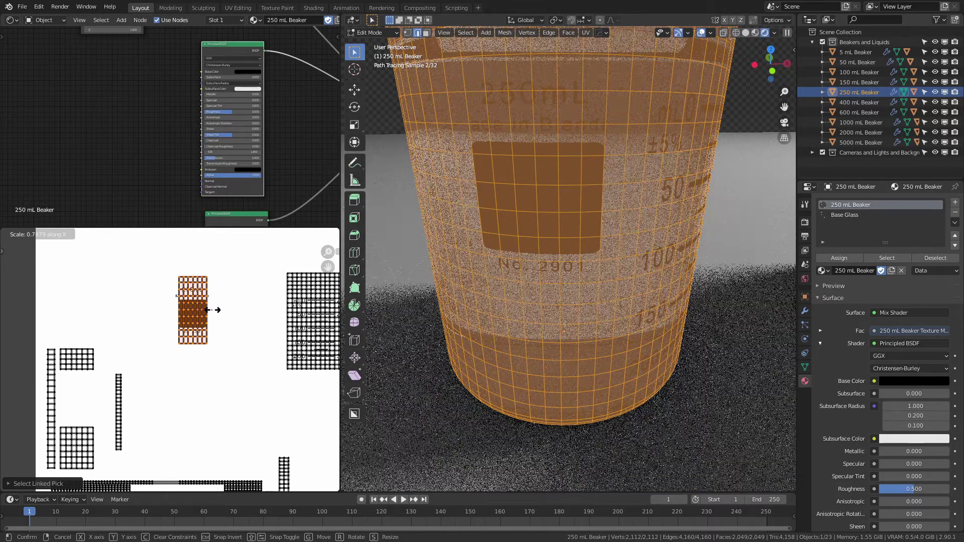
click(213, 314)
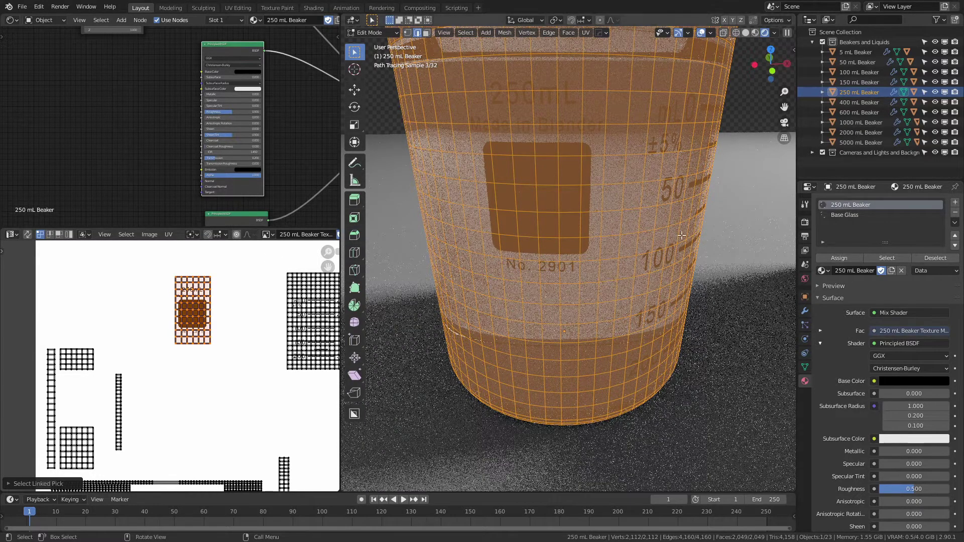
scroll(382, 231, down, 6)
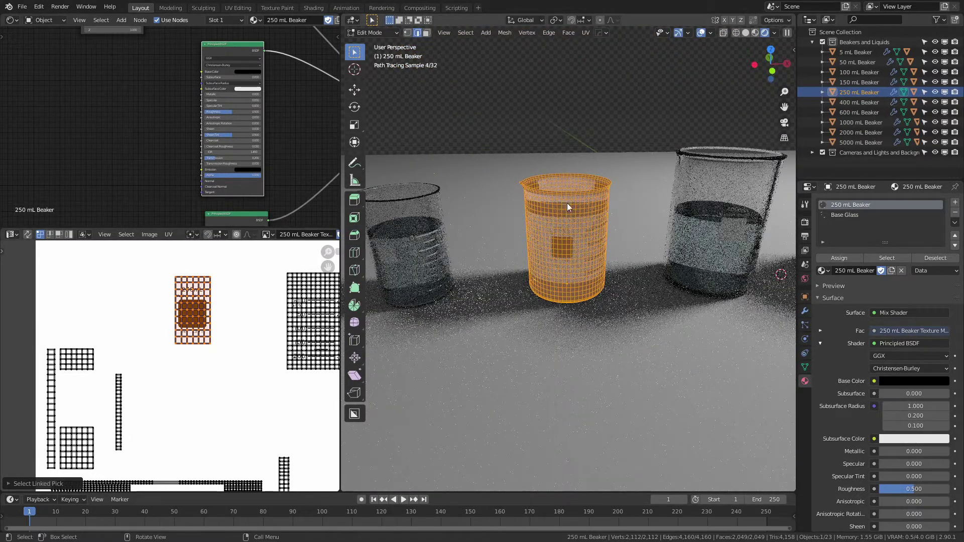
Select the 400 mL beaker in Edit Mode and review all its UVs over the 400 mL label texture
key(Tab)
click(748, 190)
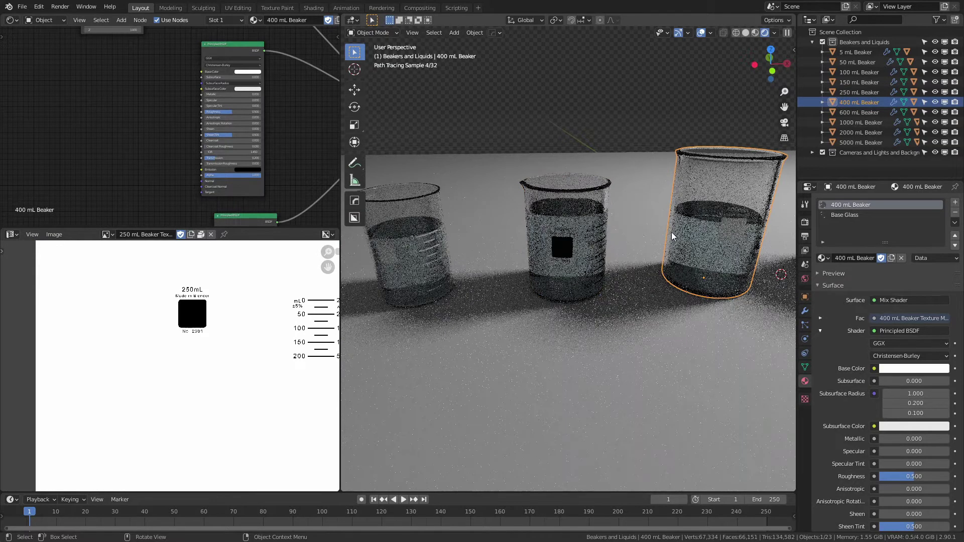
key(Tab)
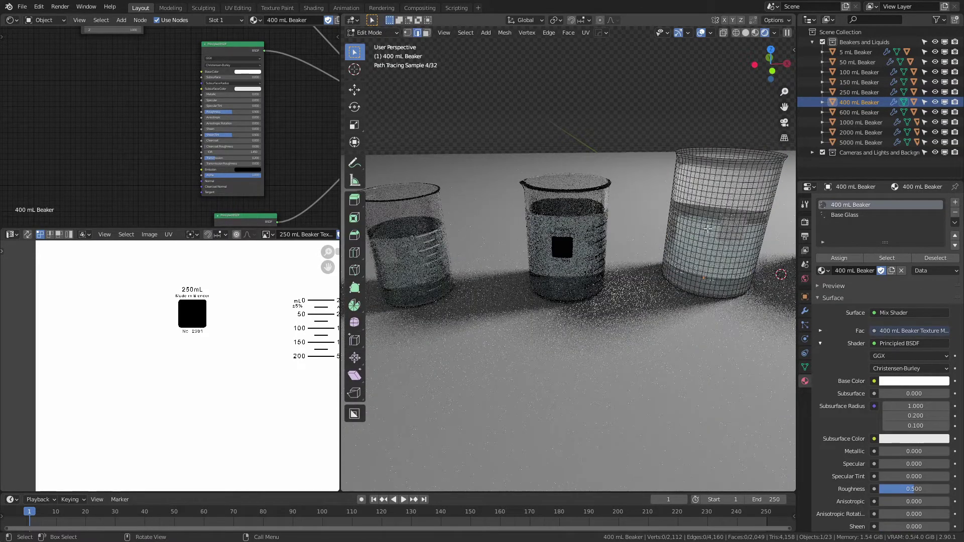
click(708, 227)
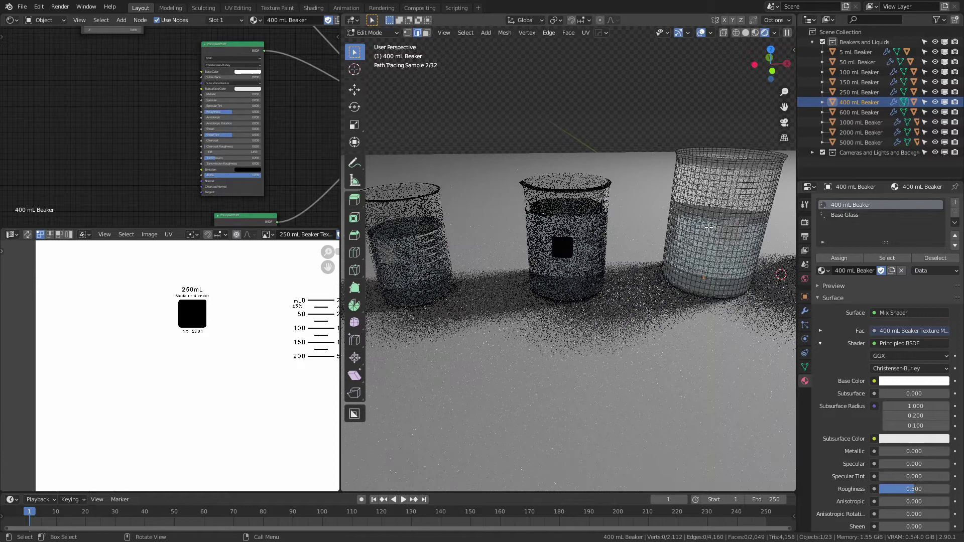
key(a)
scroll(264, 281, down, 1)
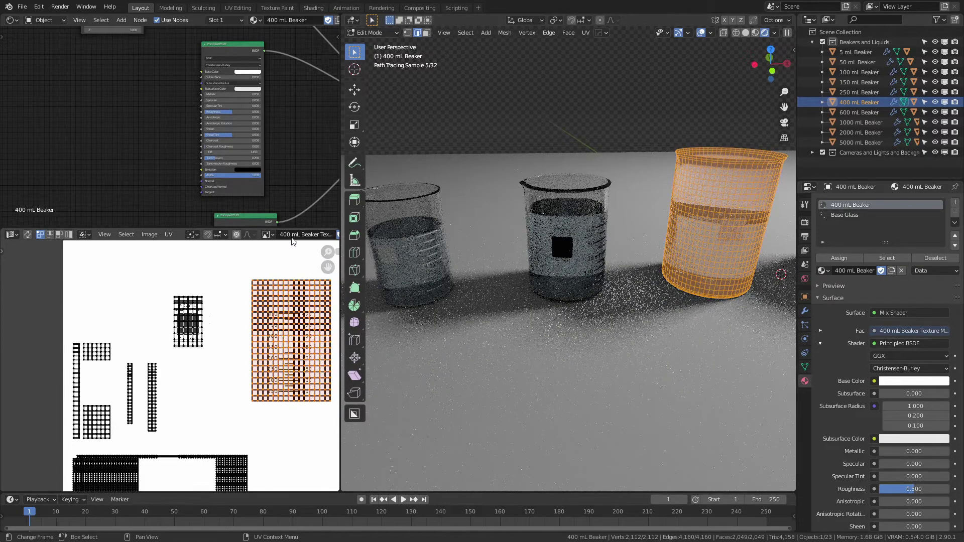
scroll(256, 291, down, 1)
key(alt+a)
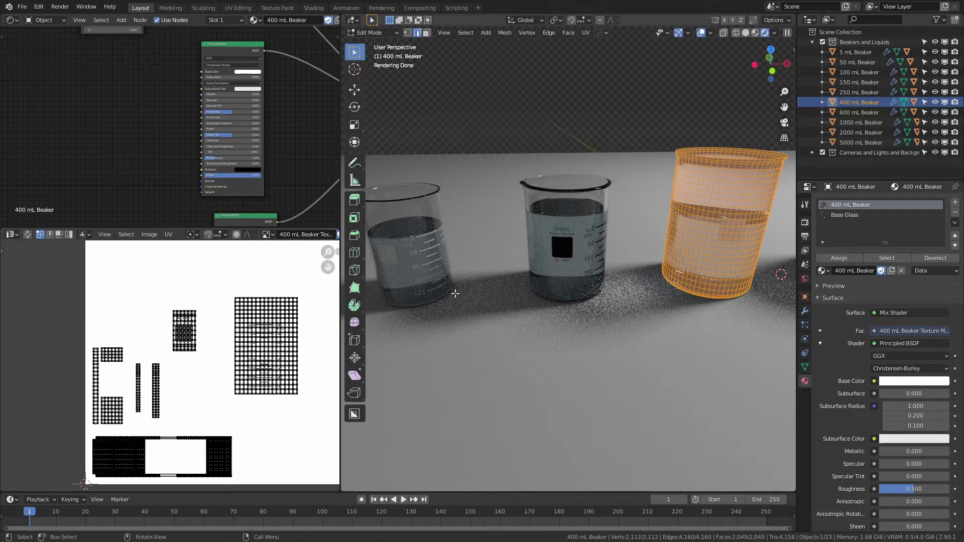
Set the 250 mL Beaker's Principled BSDF base colour to white at Value 1, then zoom out
key(Tab)
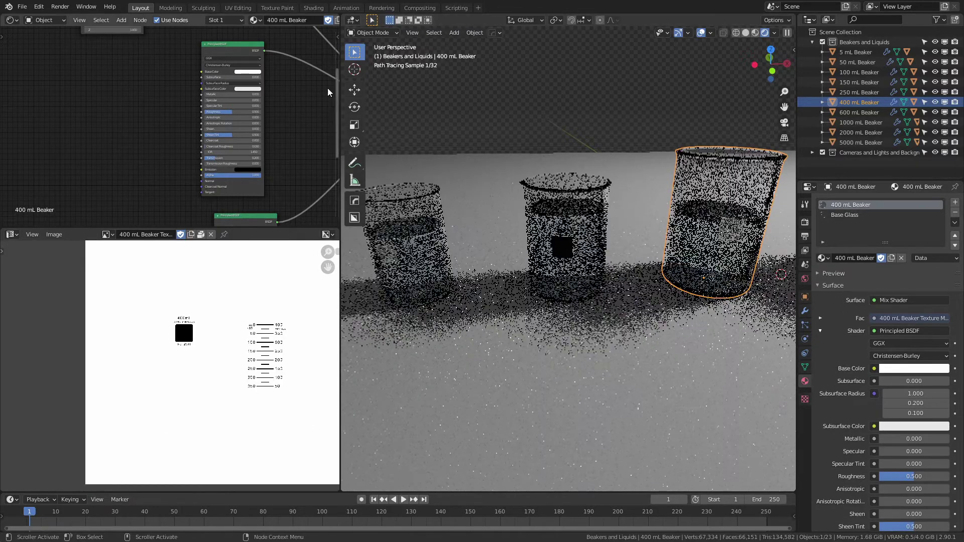
click(558, 209)
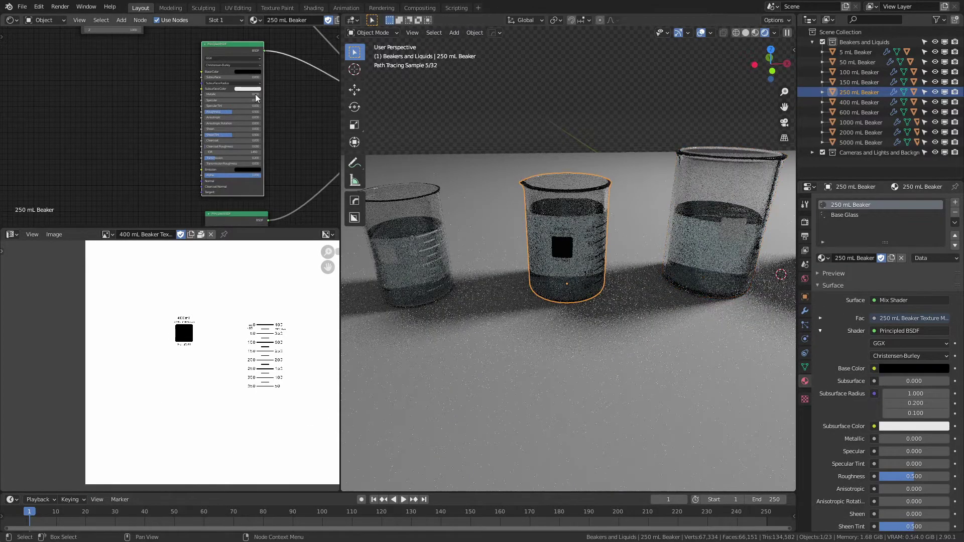
click(247, 71)
click(279, 83)
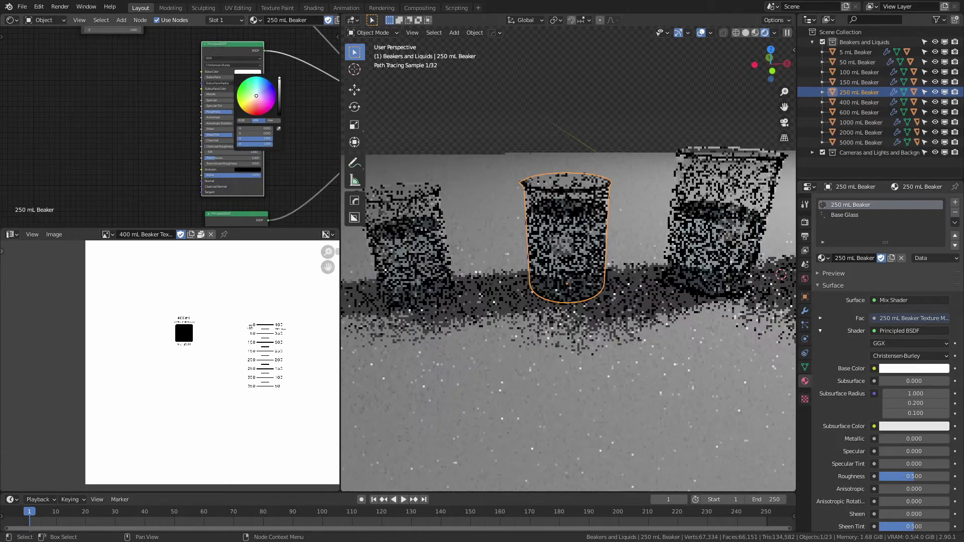
drag(339, 228, 322, 272)
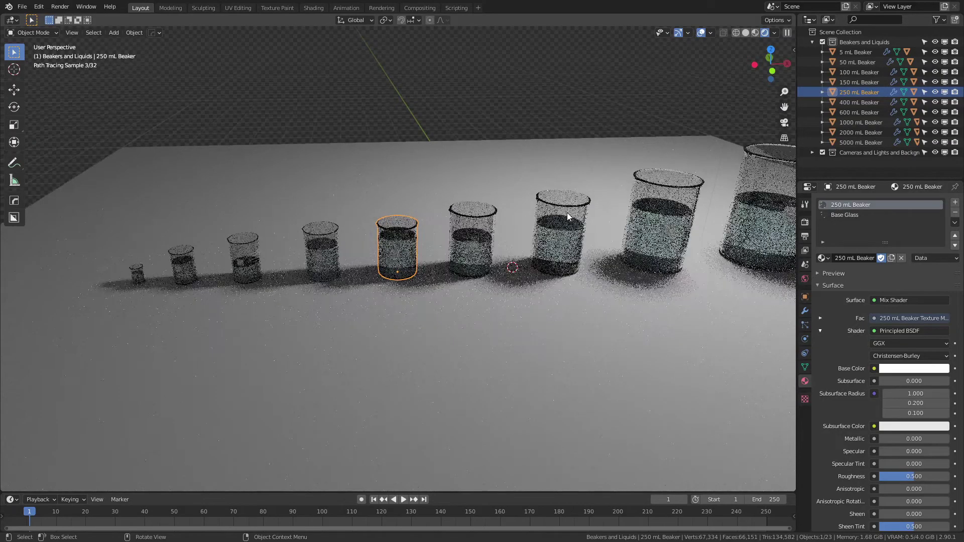
Select the 2000 mL Liquid and review its Cycles - Light Blue Liquid material: IOR 1.450, transmission 1.000
mouse_move(567, 213)
middle_down()
mouse_move(502, 261)
mouse_move(511, 201)
middle_up()
scroll(510, 200, down, 2)
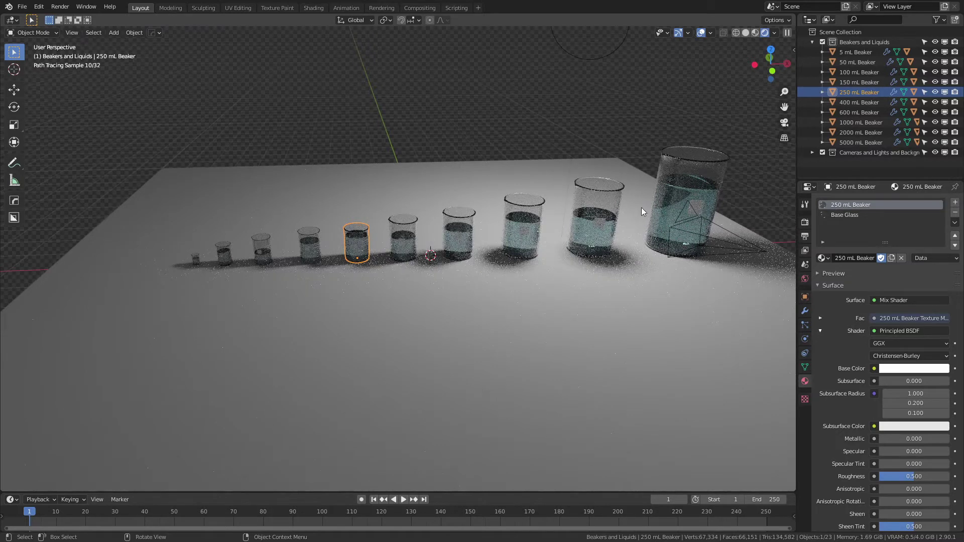
click(591, 246)
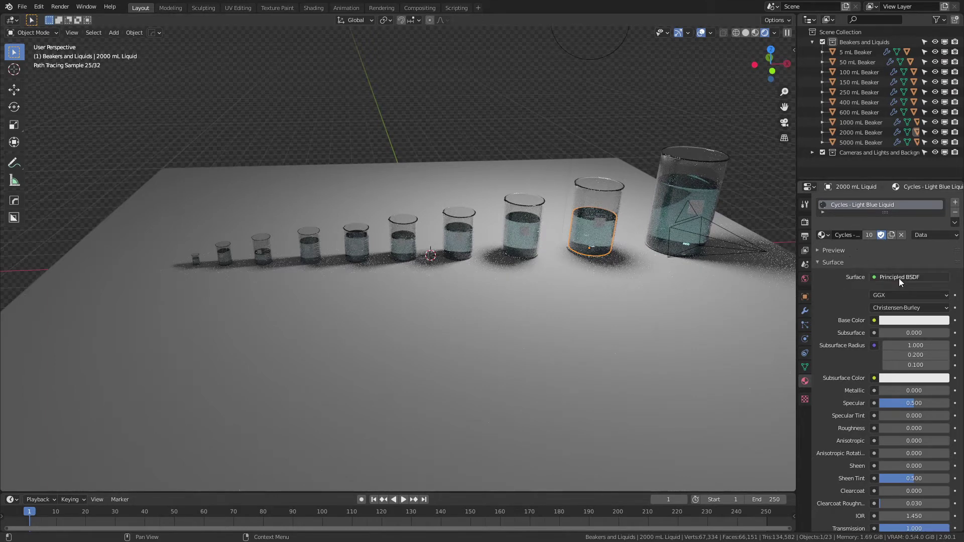
scroll(896, 423, down, 4)
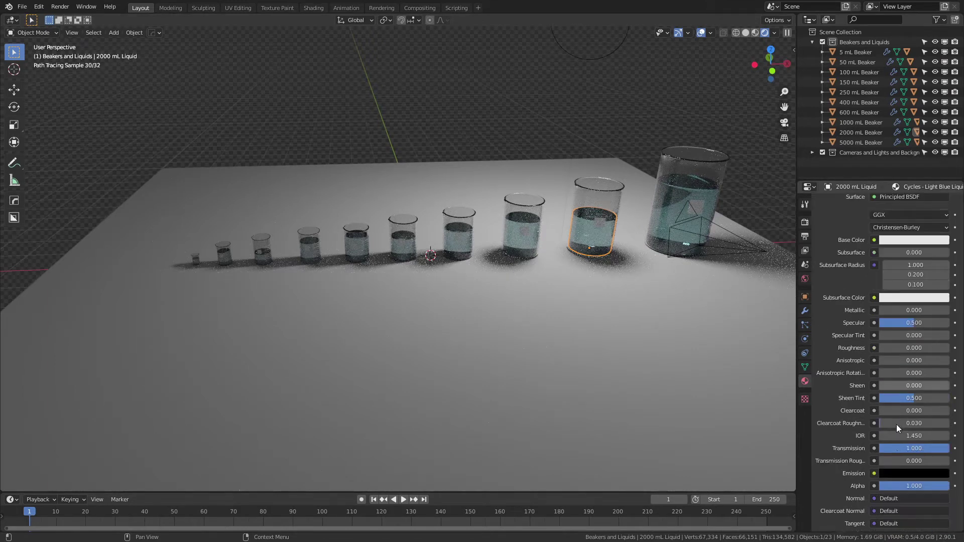
scroll(888, 369, up, 3)
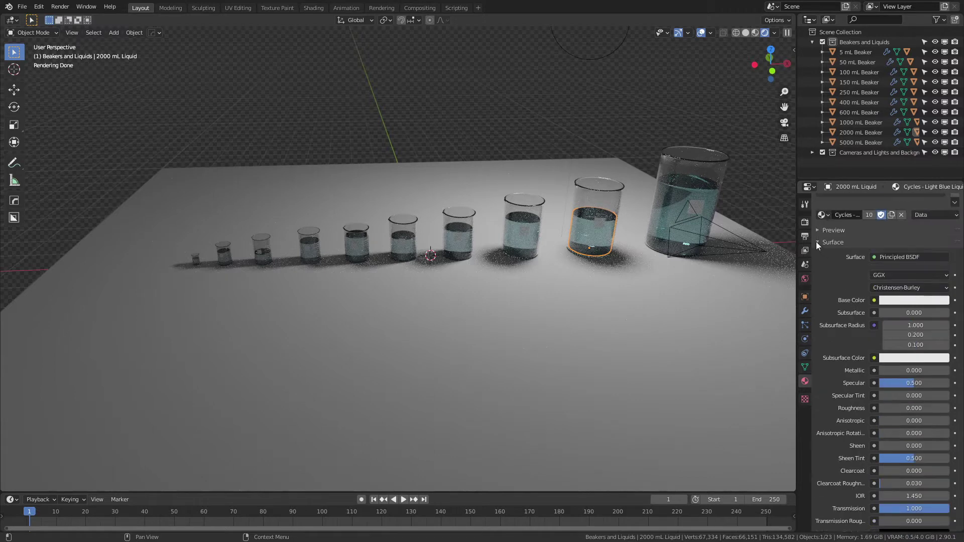
In the Volume panel, try Volume Absorption density 0.1, then 10, then reset it to 0.5
click(818, 243)
click(815, 274)
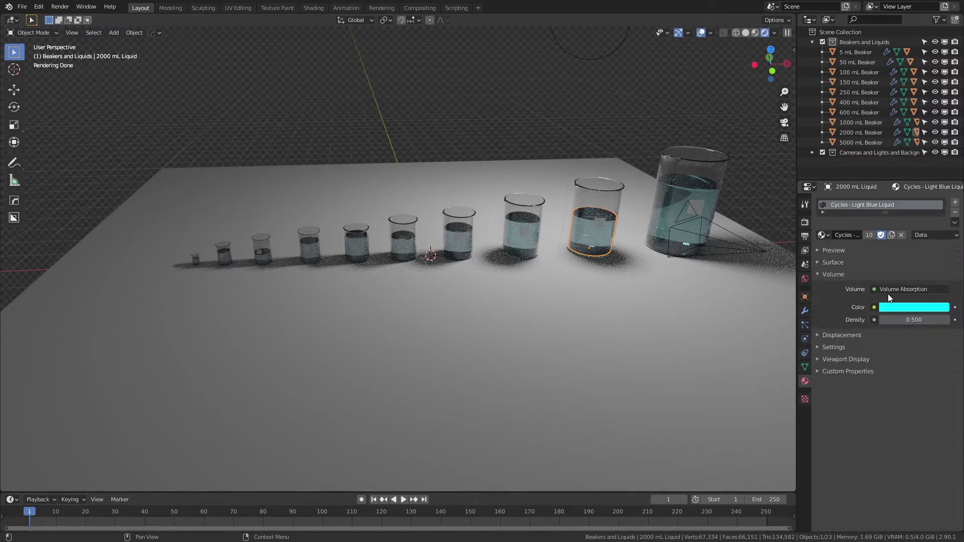
click(914, 321)
key(Return)
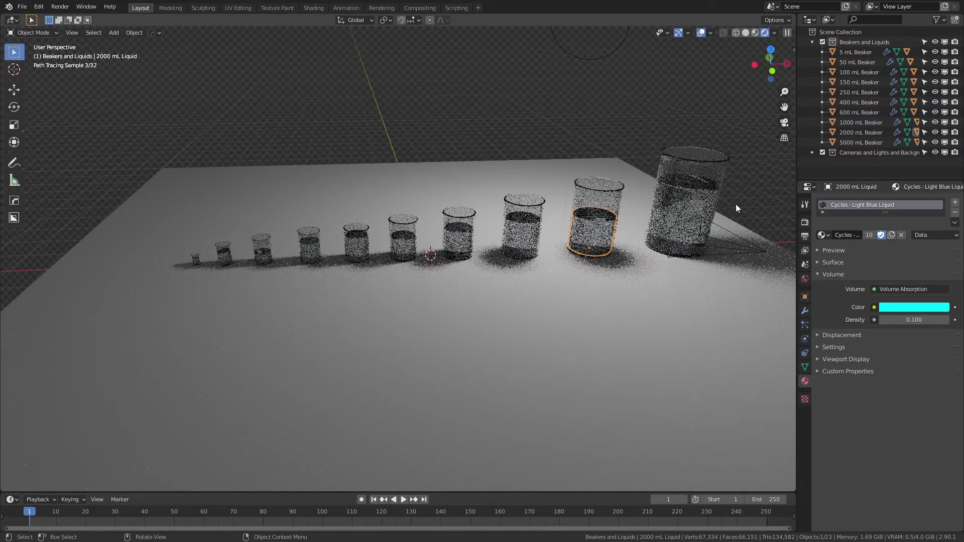
click(905, 316)
text(1)
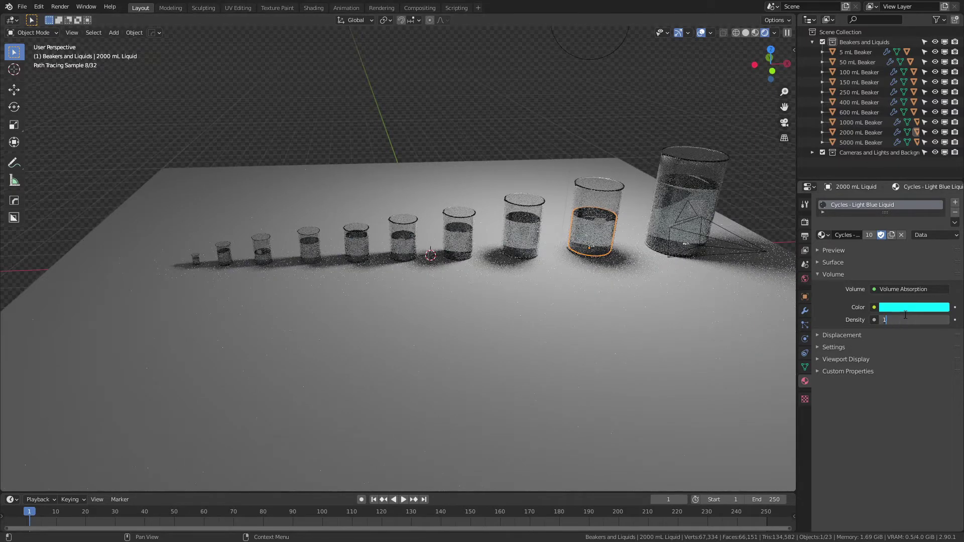
text(0)
key(Return)
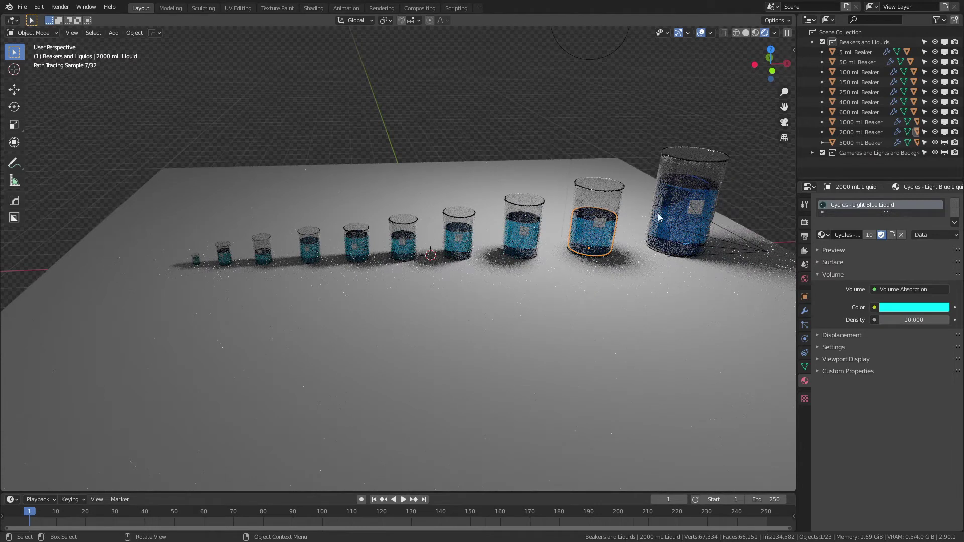
click(921, 320)
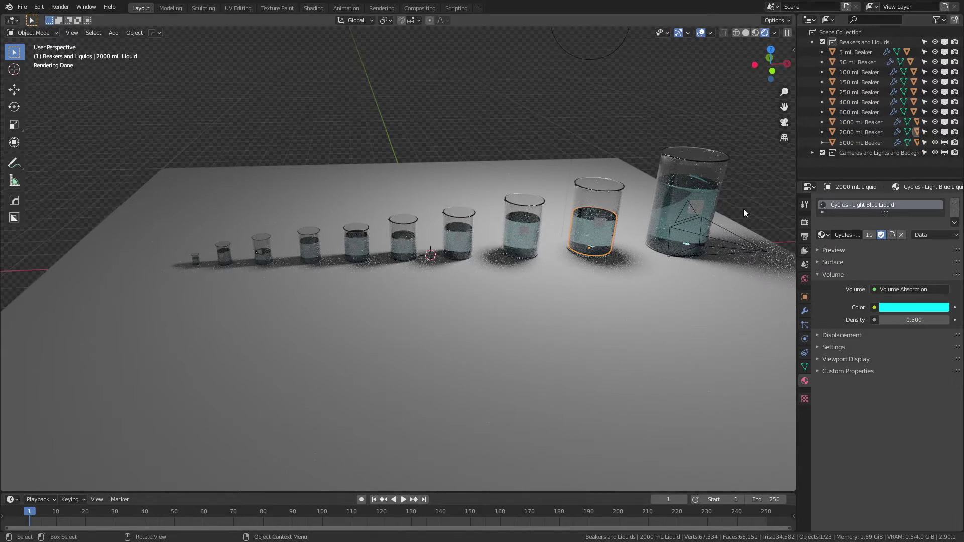
Assign the Eevee - Light Blue Liquid material to the 2000 mL liquid and review its surface settings
click(822, 235)
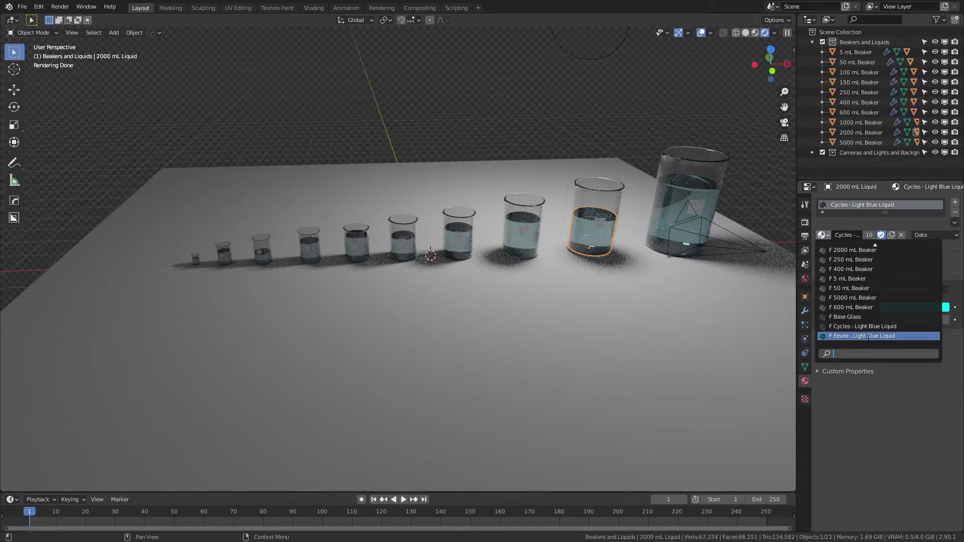
click(868, 336)
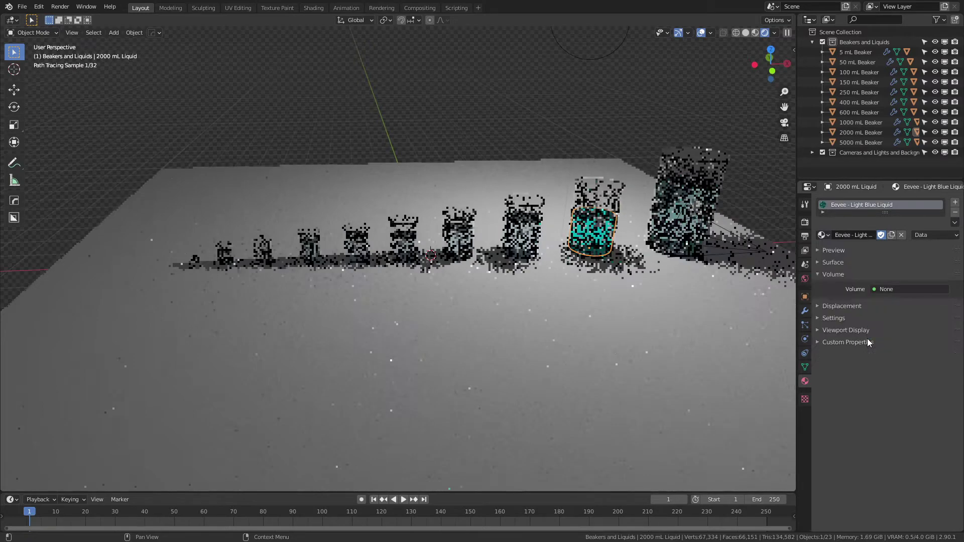
click(818, 262)
scroll(924, 355, down, 2)
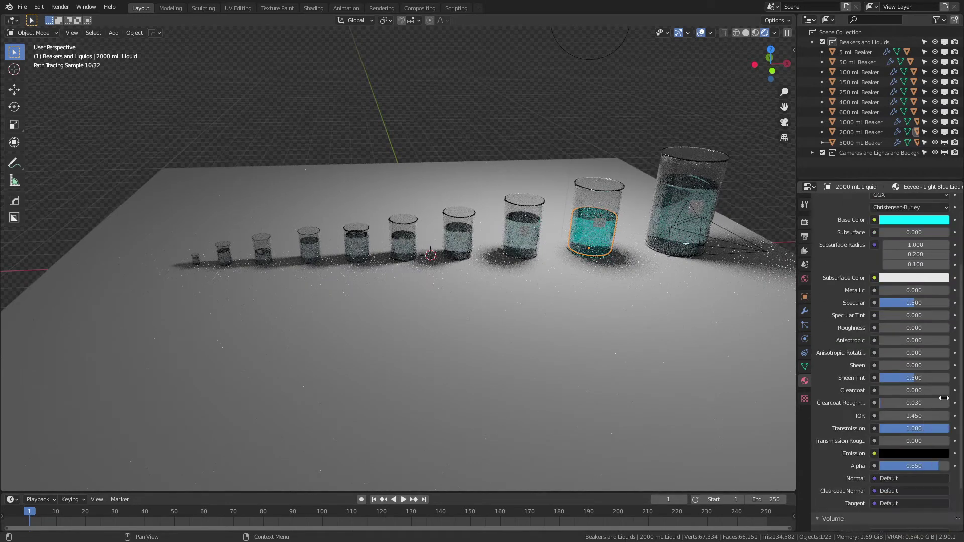
scroll(924, 466, down, 5)
scroll(920, 436, down, 1)
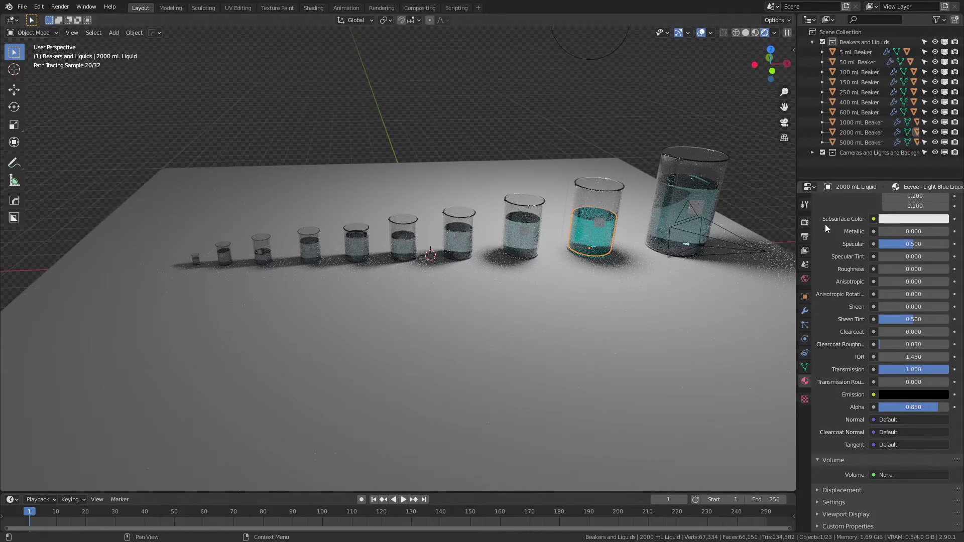
Change the render engine from Cycles to Eevee
click(805, 222)
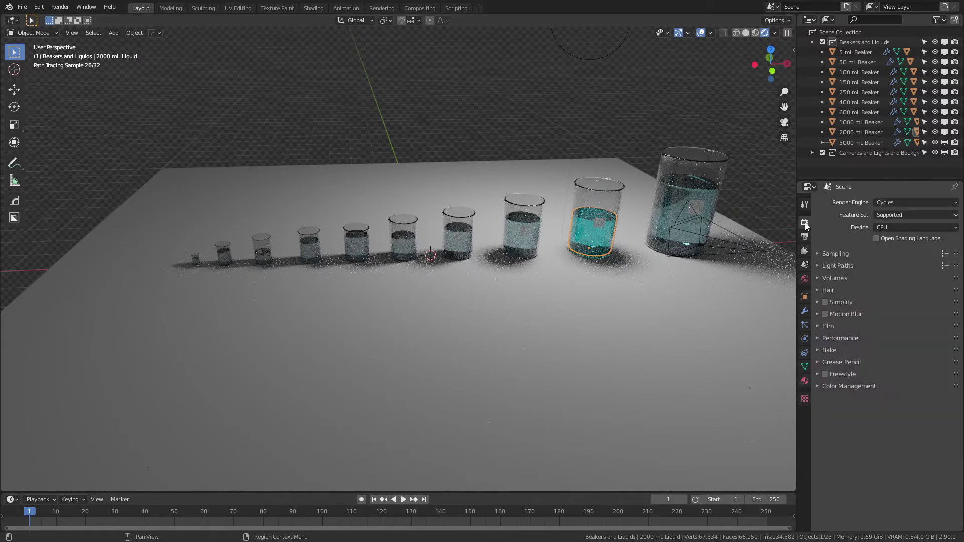
click(889, 203)
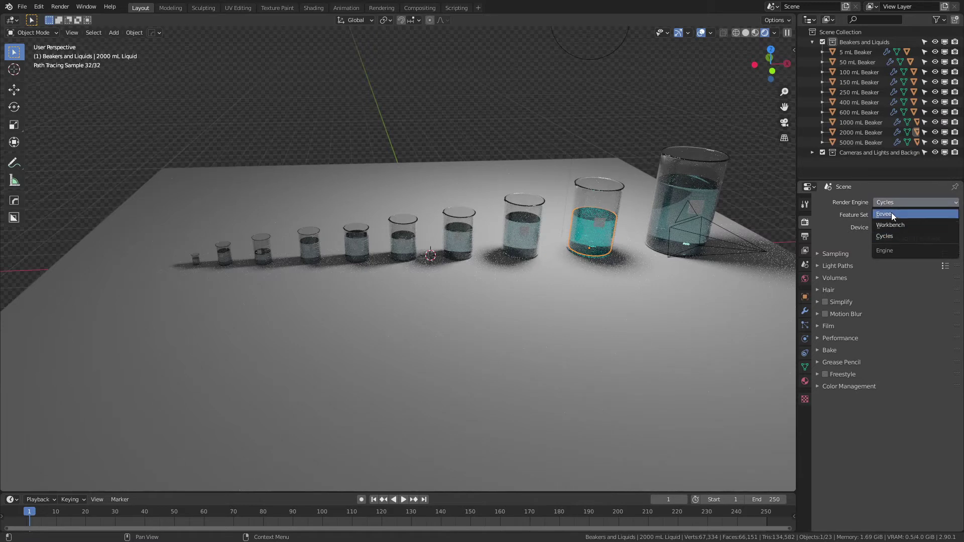
click(891, 213)
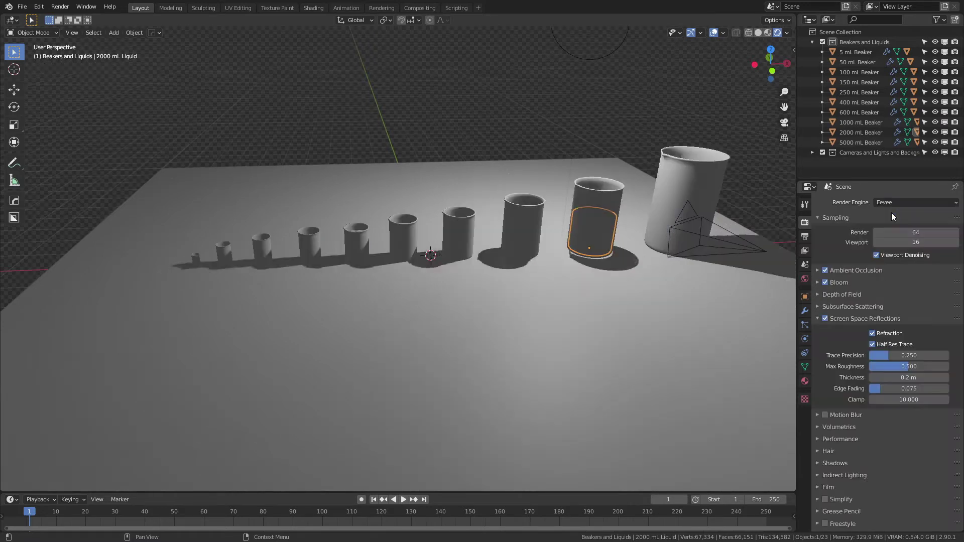
Select the 5000 mL Beaker and review its material's transmission 1.000 and alpha 1.000
click(703, 179)
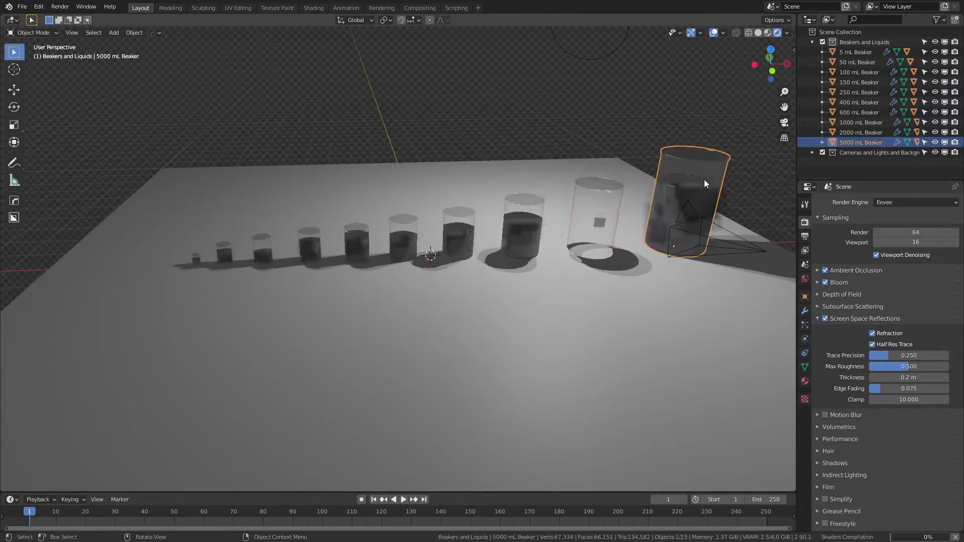
click(805, 381)
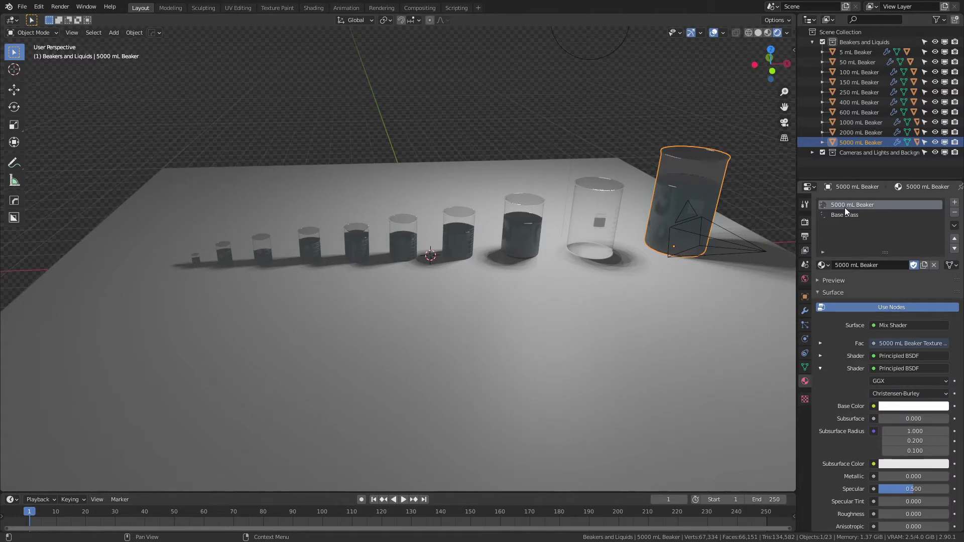
scroll(882, 321, down, 5)
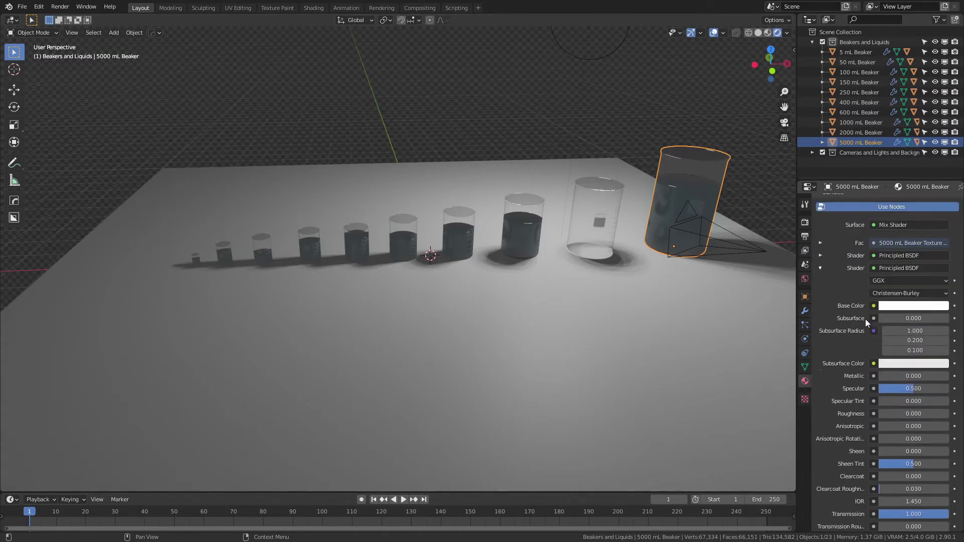
scroll(882, 387, down, 5)
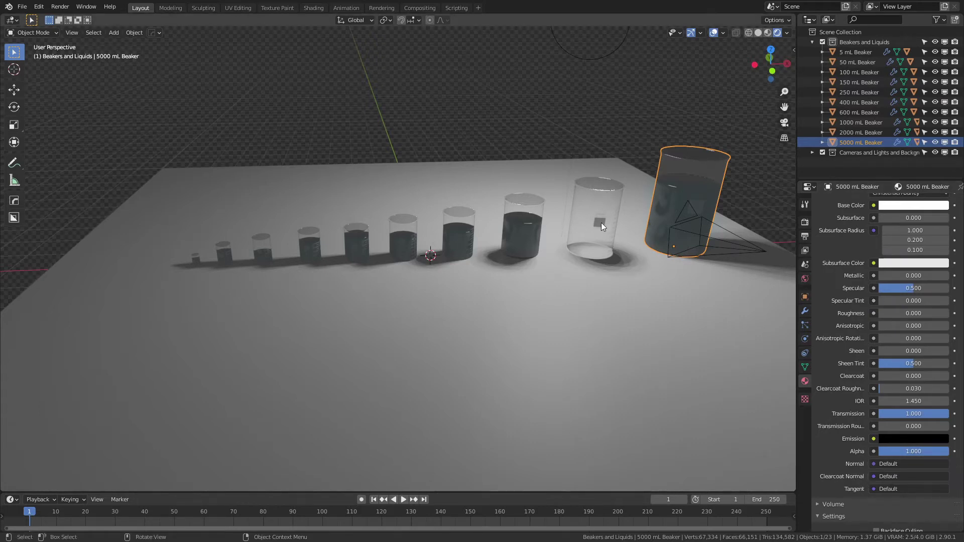
Lower the 2000 mL Beaker material's Alpha to 0.3
click(598, 198)
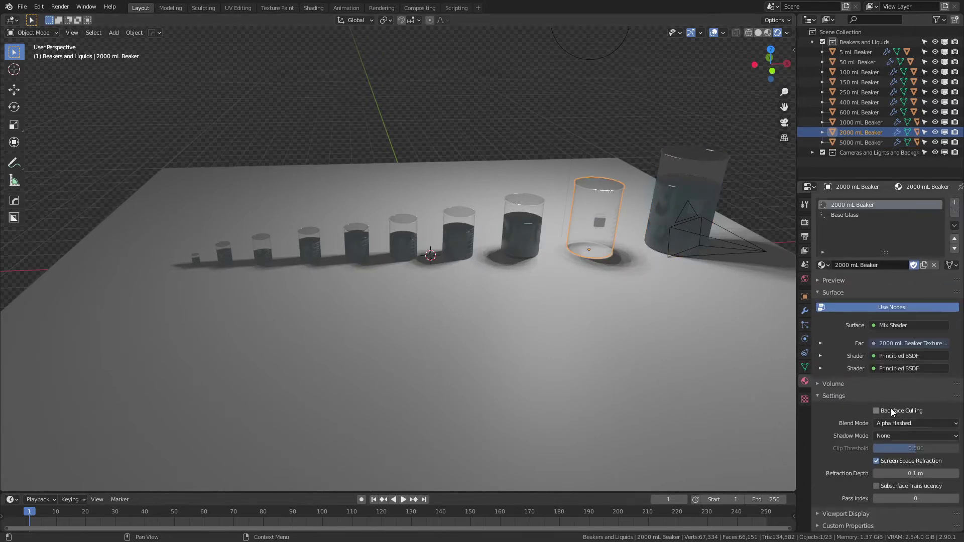
click(820, 369)
scroll(904, 417, down, 10)
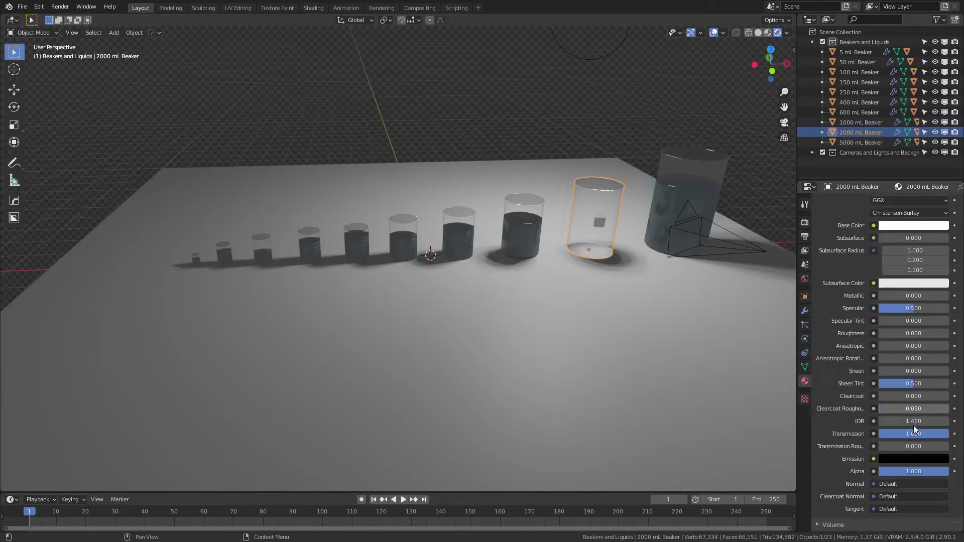
click(914, 412)
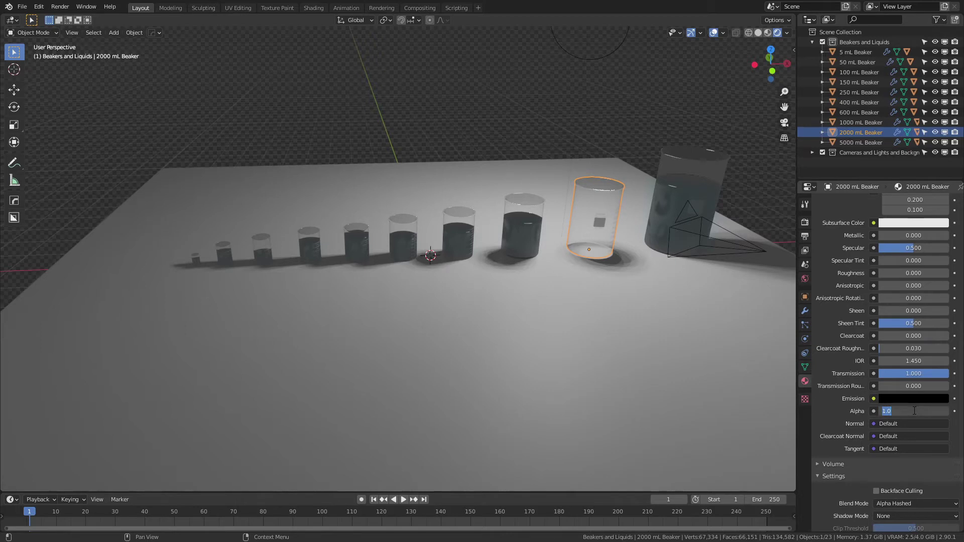
text(0.3)
key(Return)
scroll(902, 326, up, 12)
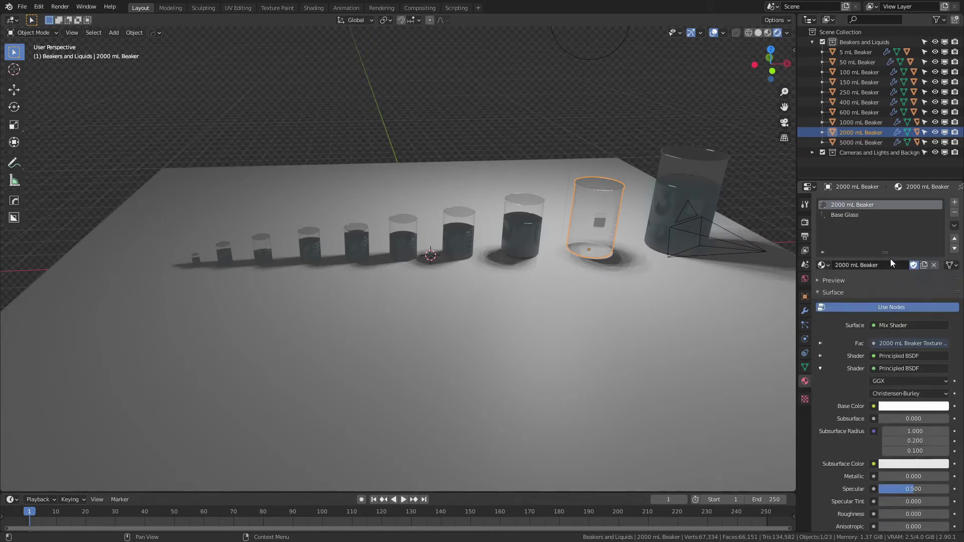
Set the Base Glass material's Alpha to 0.500, then back to 1.000
click(848, 217)
scroll(884, 427, down, 8)
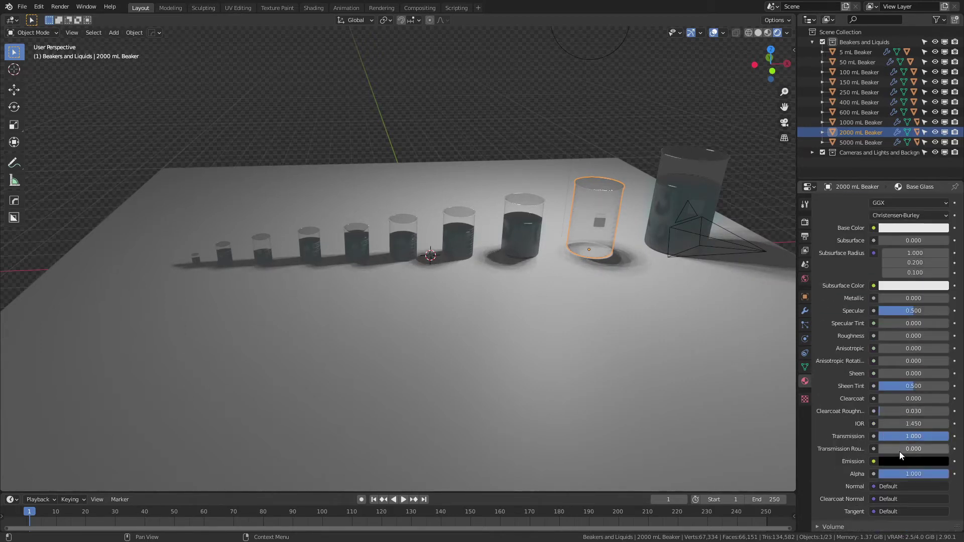
click(905, 473)
text(.5)
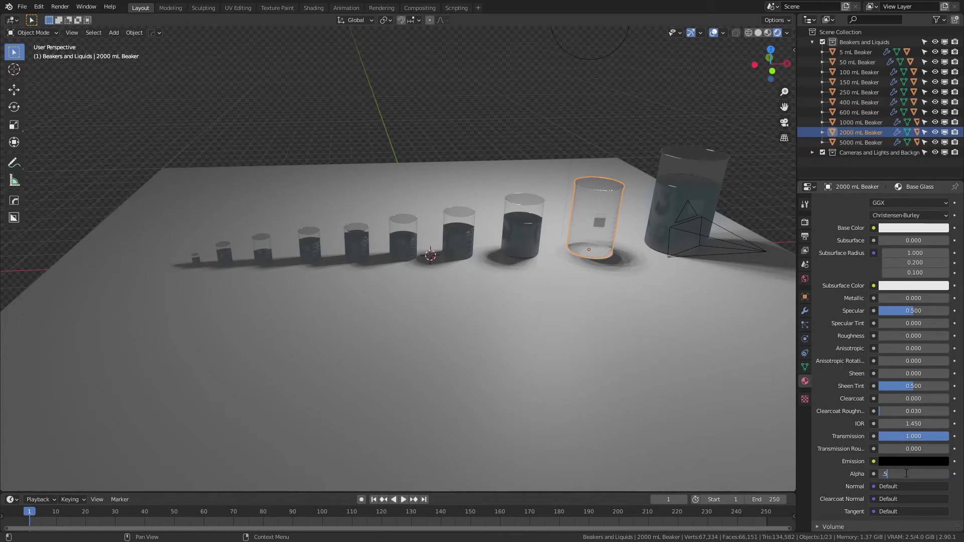
key(Return)
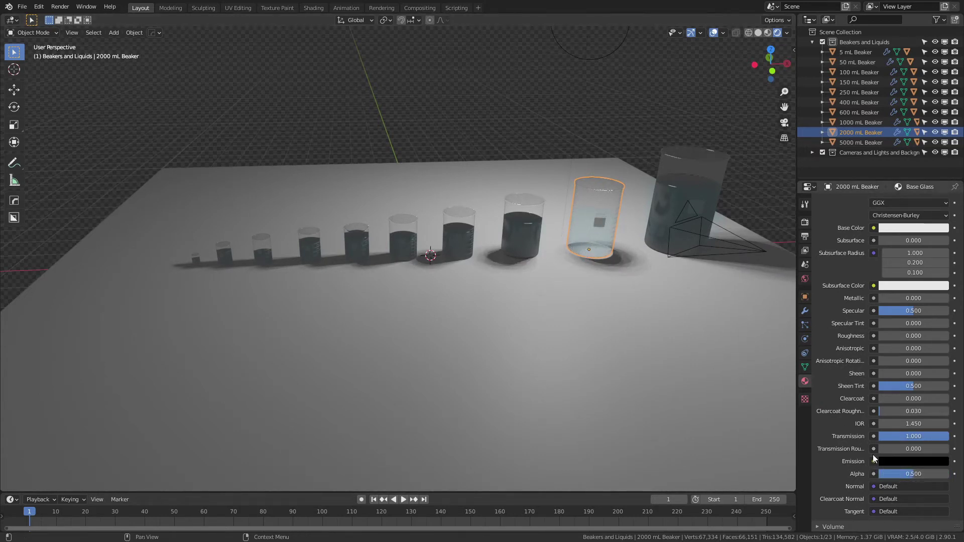
drag(910, 474, 948, 475)
scroll(891, 308, up, 8)
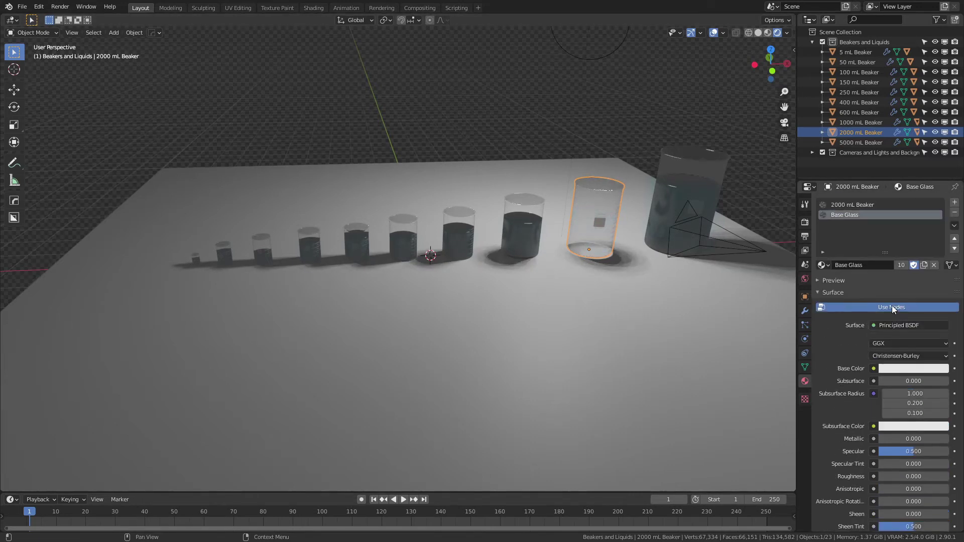
Restore the 2000 mL Beaker material's Alpha to 1.000
click(854, 213)
scroll(896, 402, down, 5)
scroll(904, 487, down, 5)
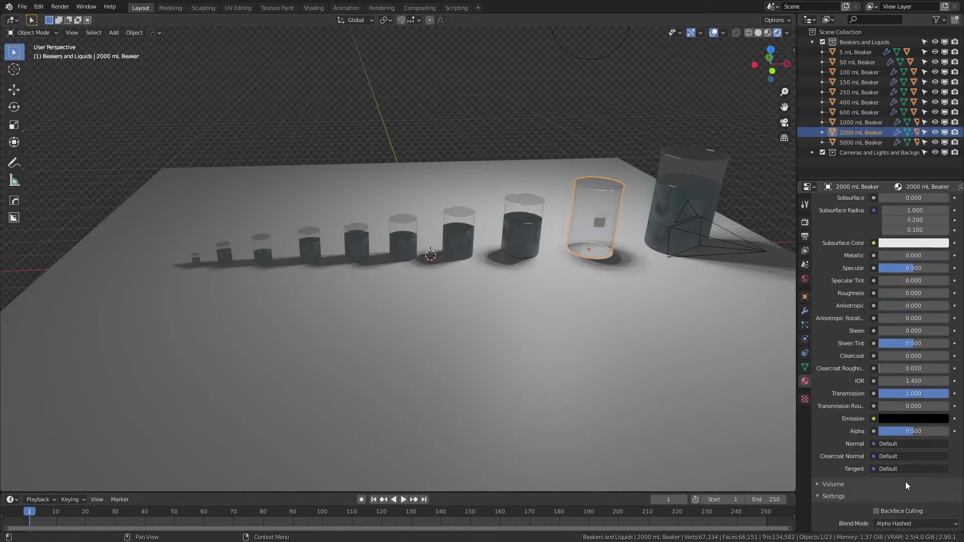
double_click(910, 430)
text(1)
key(Return)
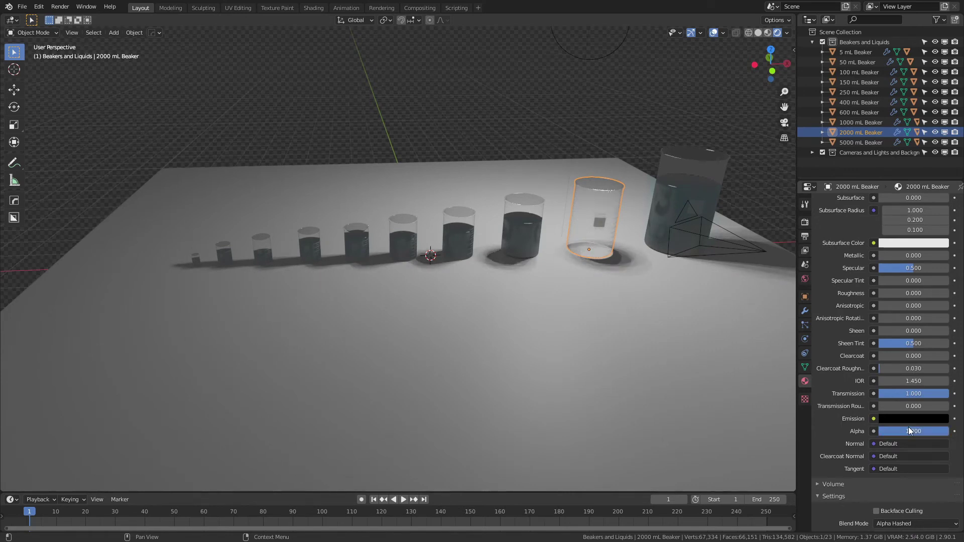
scroll(888, 351, up, 9)
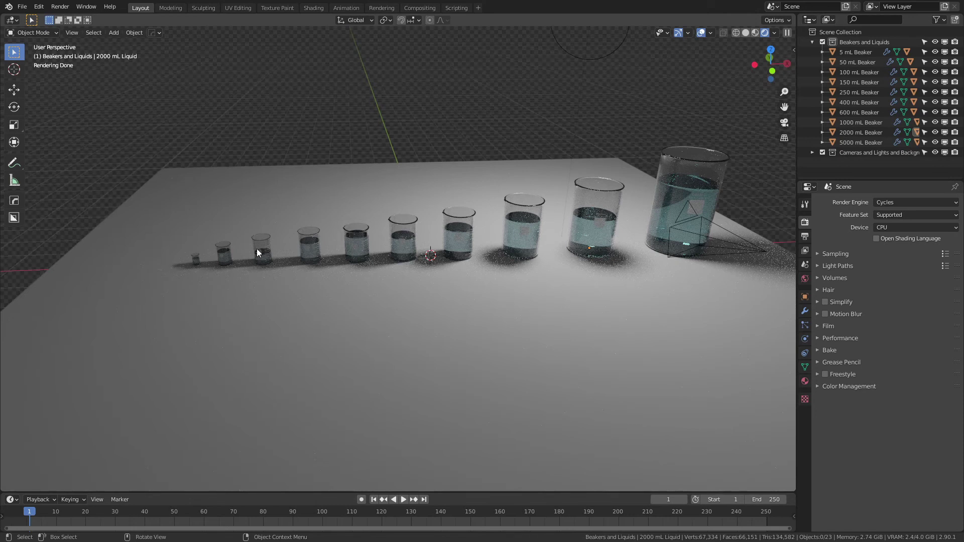
Start scaling down the 5000 mL Beaker, then cancel so its size is unchanged
click(691, 173)
key(s)
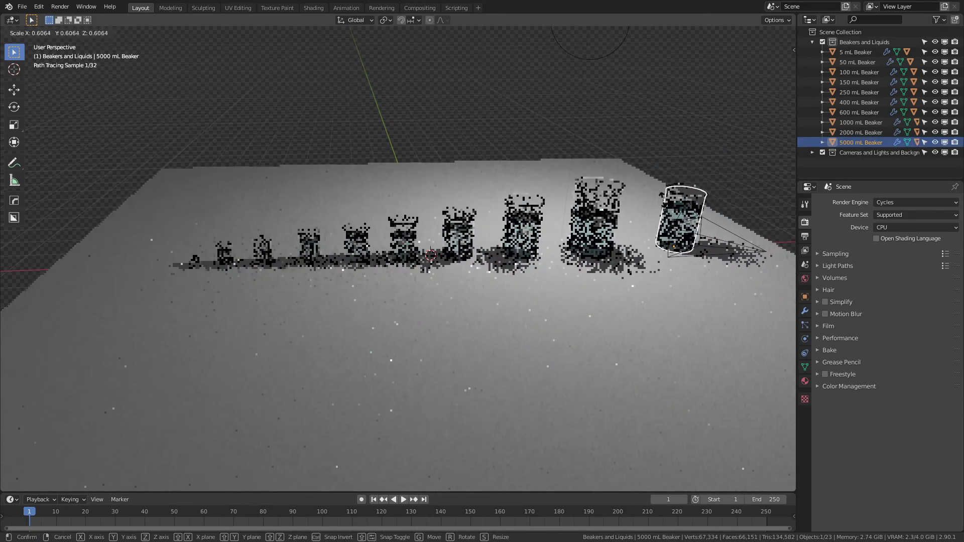
key(Escape)
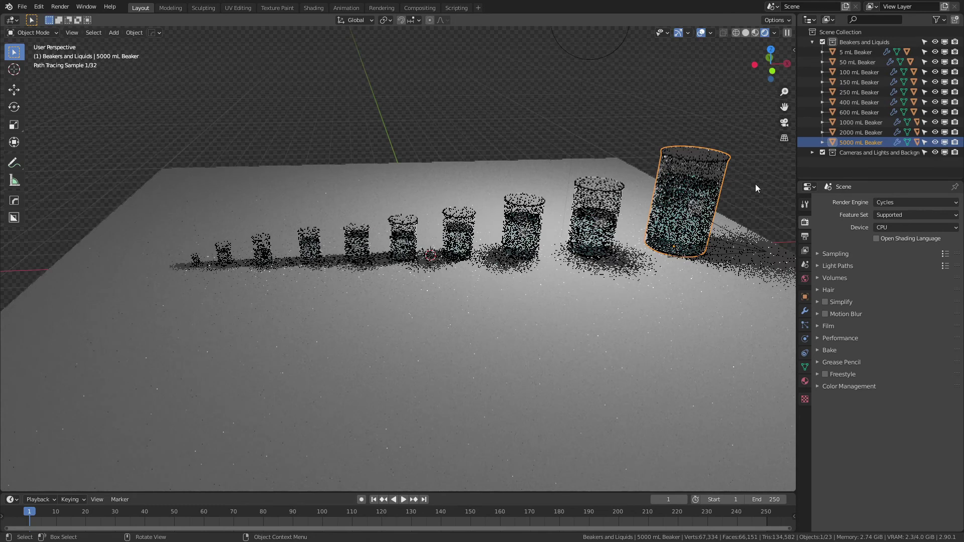